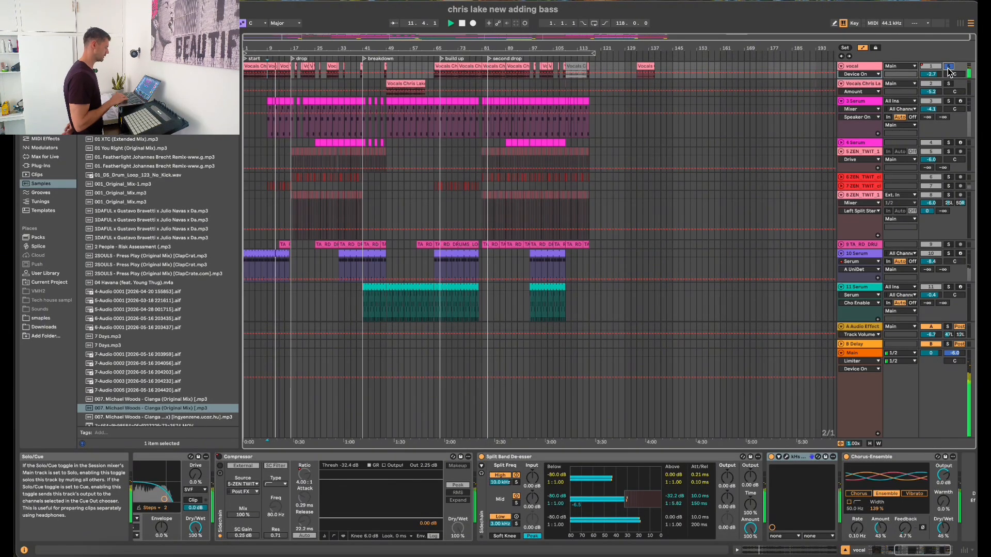
Step: Review the soloed vocal track's effects chain from Echo and Auto Filter through Compressor and Split Band De-esser to Chorus-Ensemble
scroll(547, 472, left, 5)
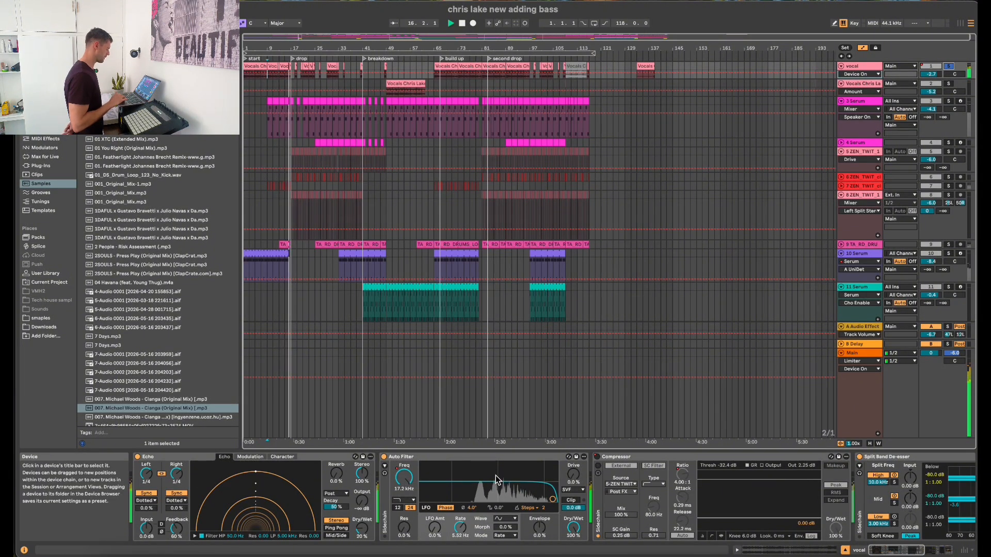
scroll(496, 475, right, 2)
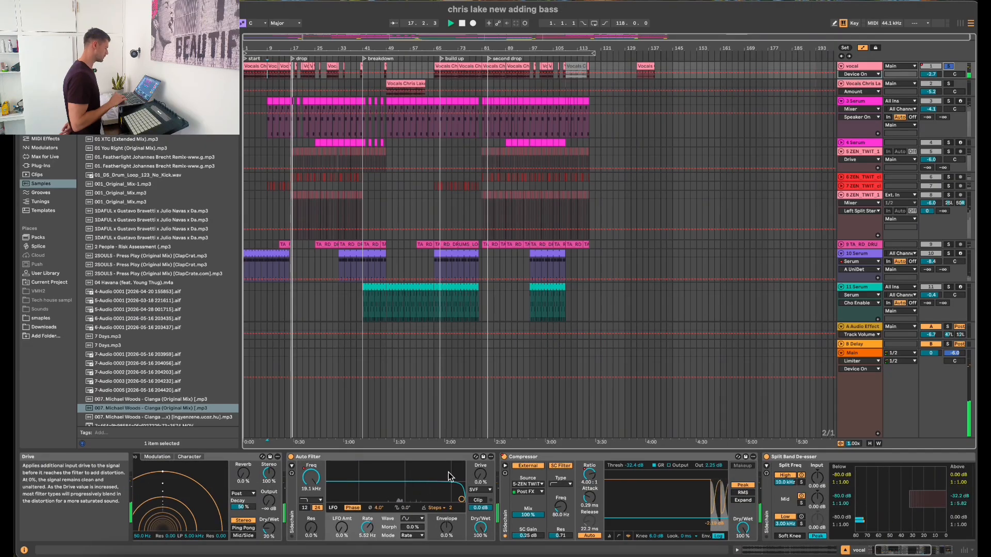
scroll(464, 474, right, 6)
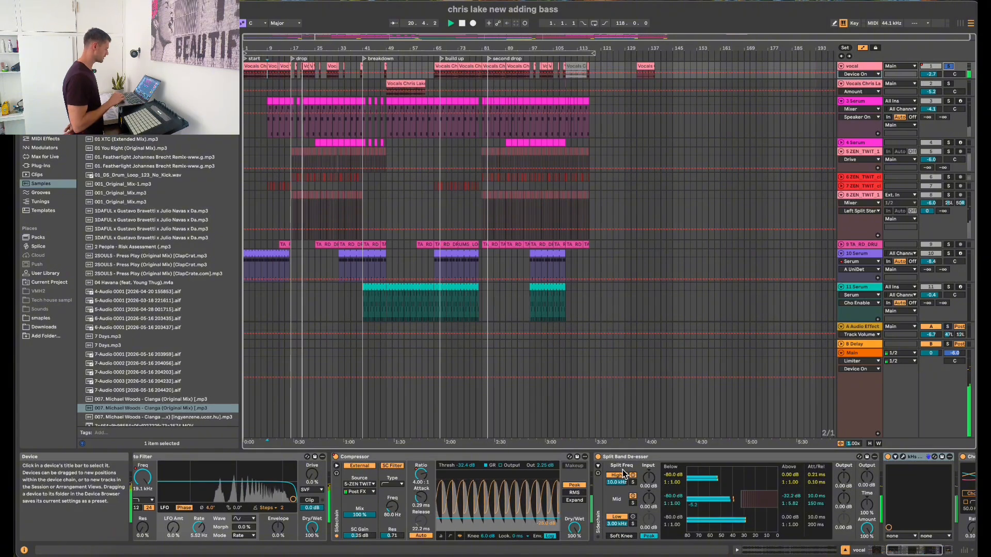
scroll(623, 470, right, 3)
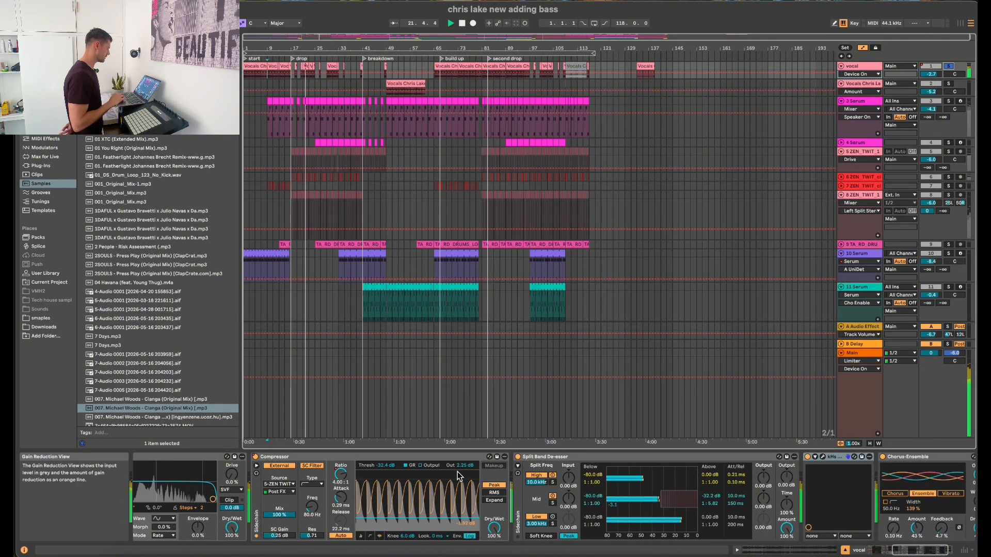
scroll(457, 472, right, 3)
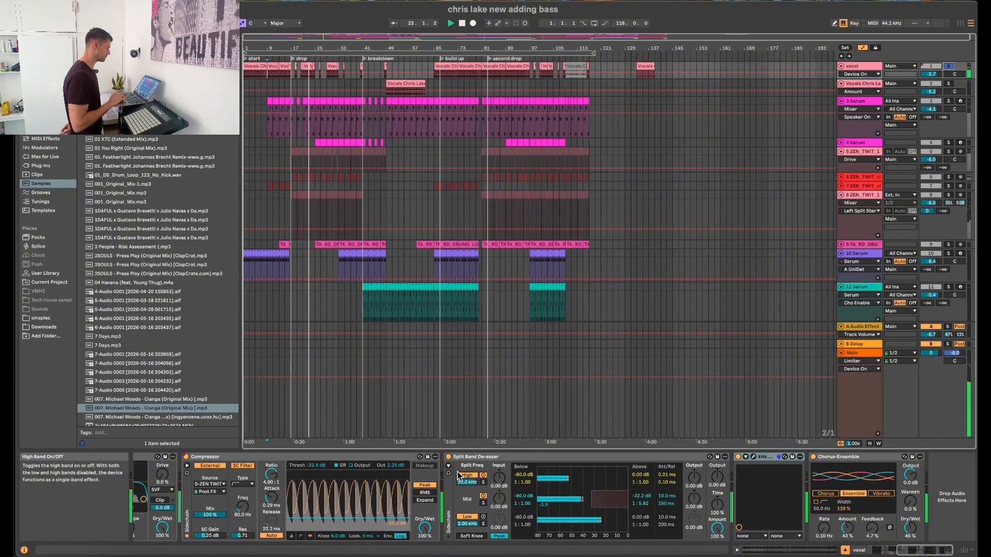
scroll(408, 475, left, 1)
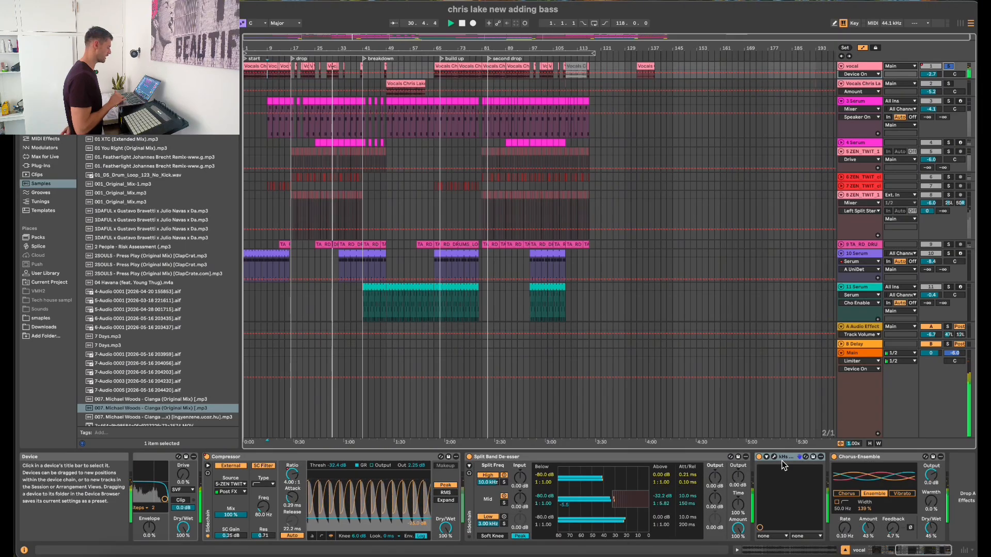
Step: Play the vocal track's section at the end of the second drop and stop playback
click(586, 61)
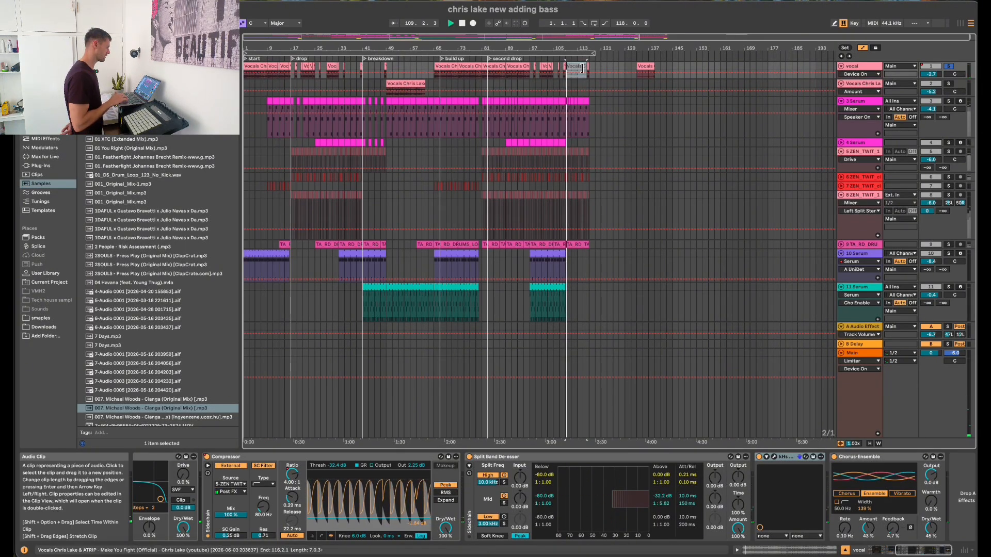
click(587, 60)
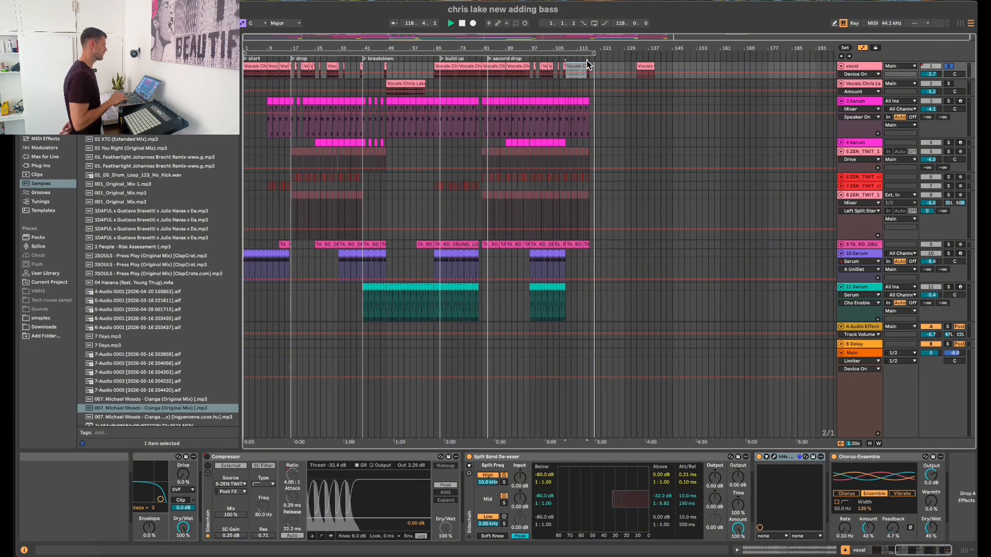
key(space)
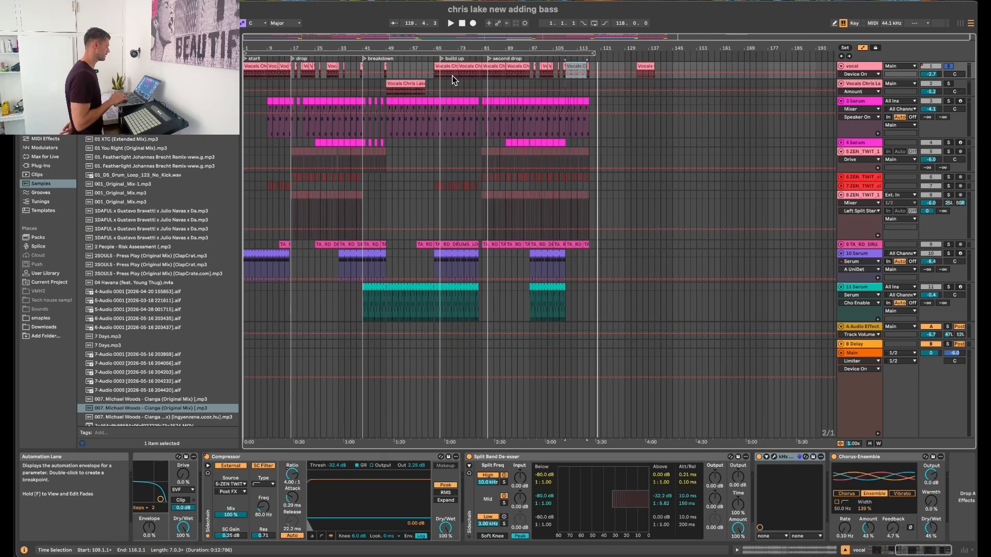
Step: Solo the 3 Serum track and listen to it from bar 23 in the drop
click(948, 101)
click(280, 132)
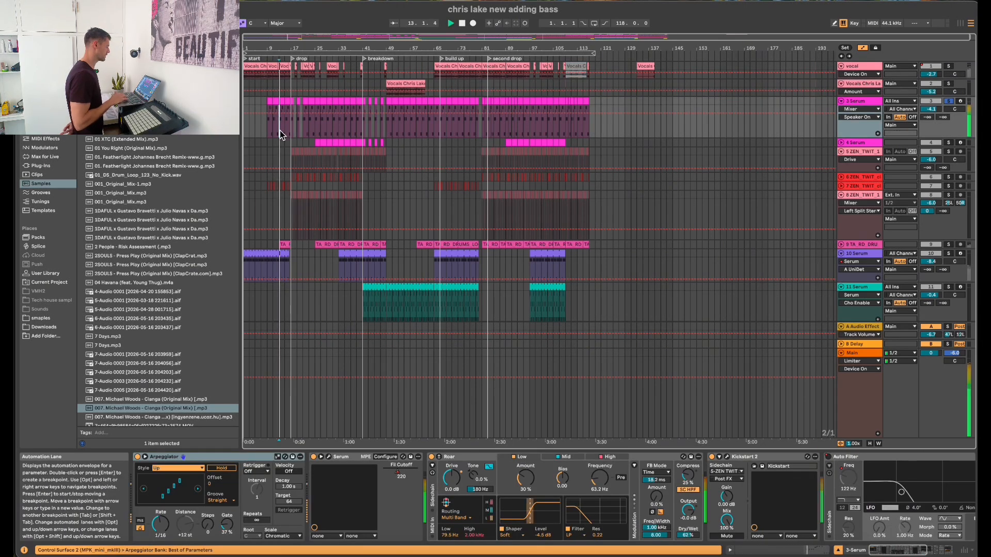
click(307, 131)
key(space)
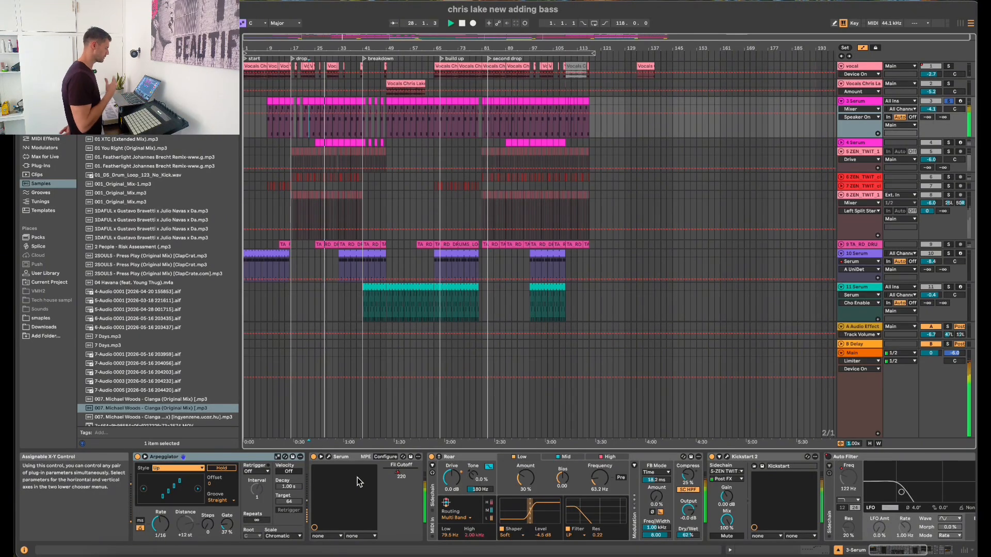
Step: Inspect the 3 Serum synth patch and its effects chain through Chorus-Ensemble, and stop playback
click(330, 458)
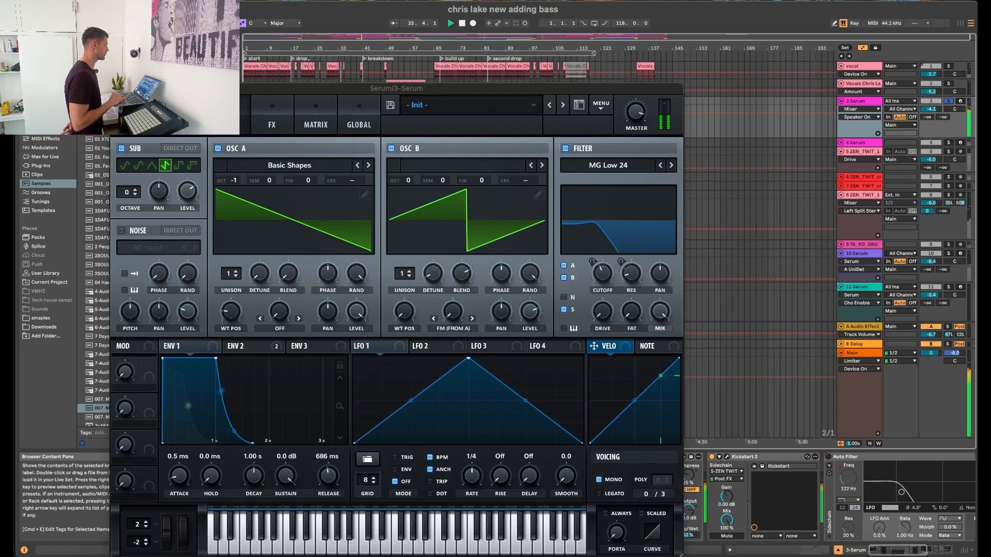
click(117, 88)
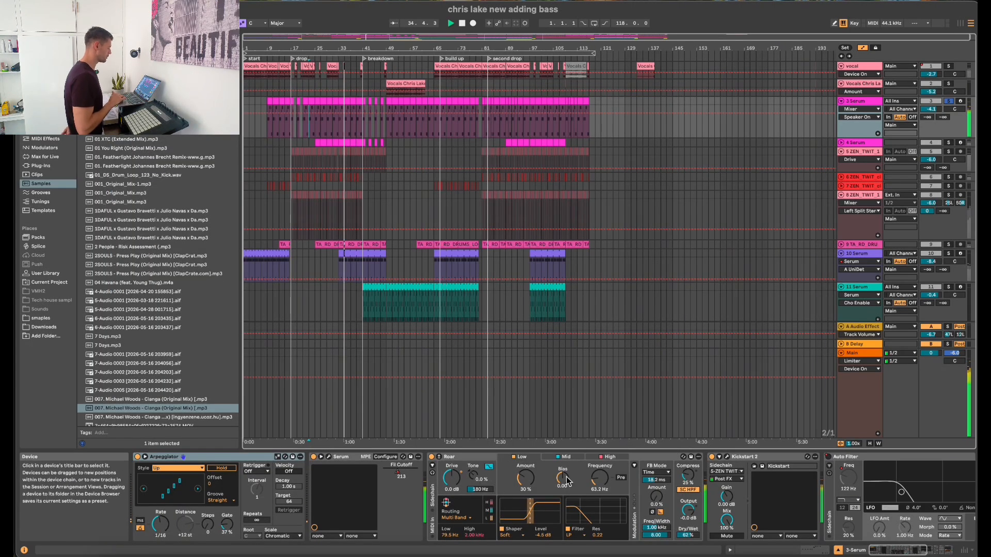
scroll(566, 480, right, 5)
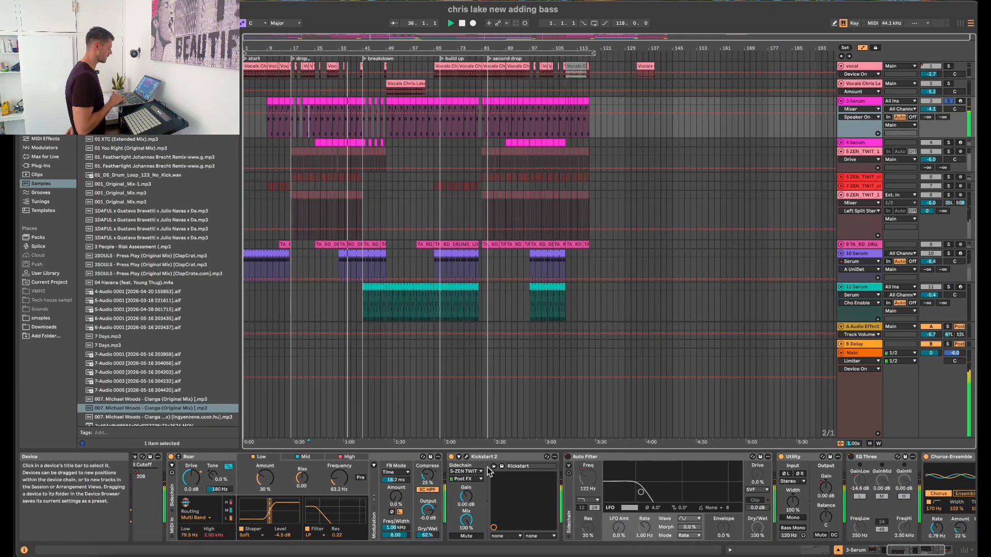
scroll(489, 471, right, 4)
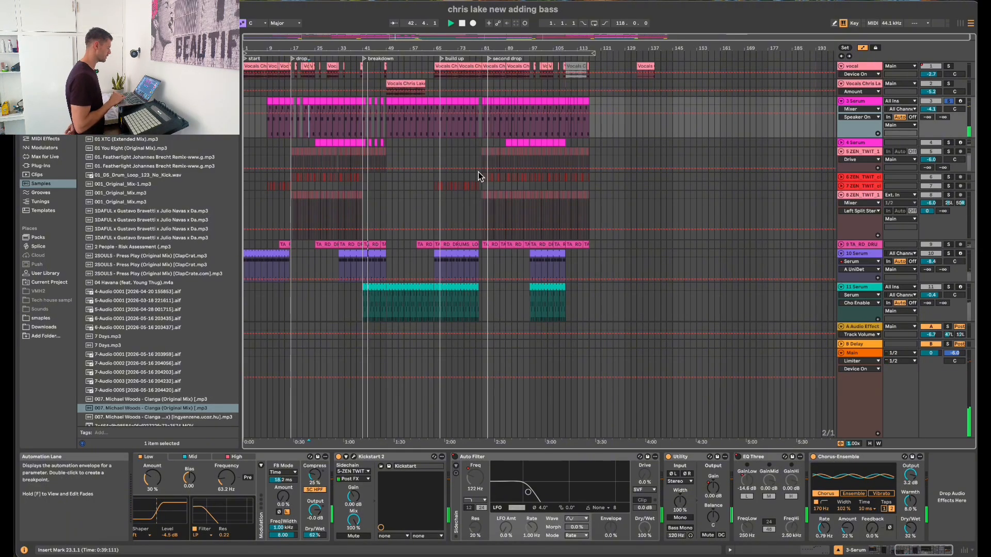
click(440, 127)
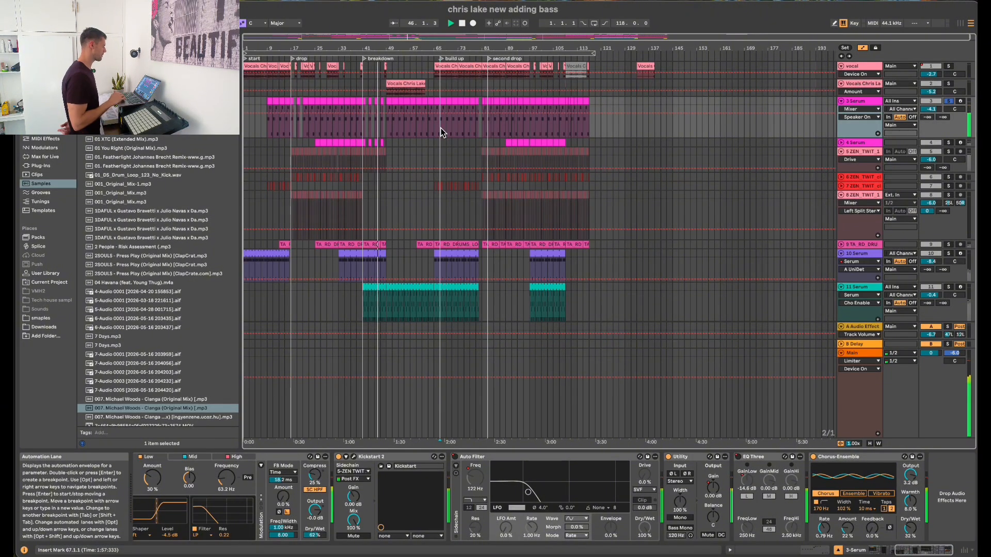
key(space)
Step: Solo the 4 Serum track, play its clip from the drop, and inspect the SQ Blade patch in its Serum window
click(949, 143)
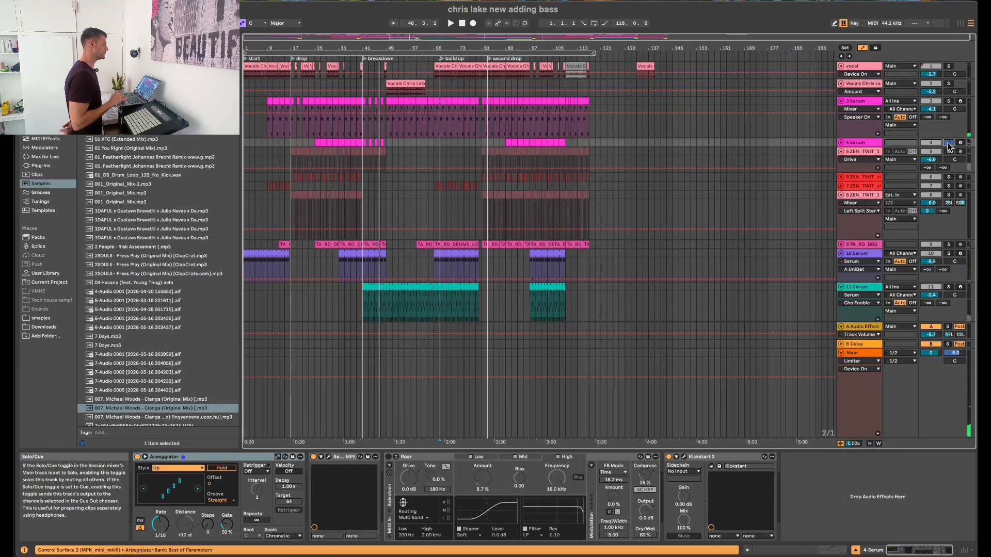
click(342, 143)
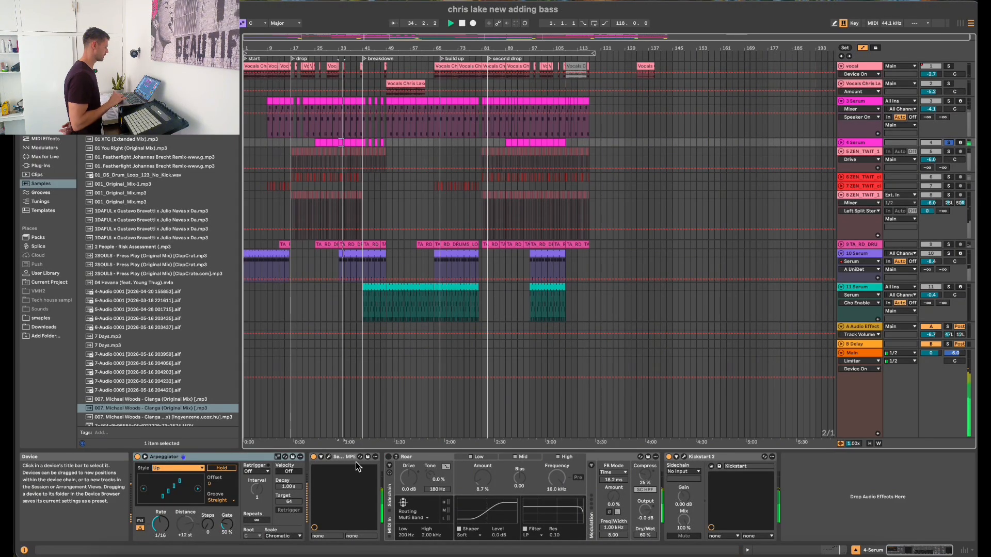
click(331, 457)
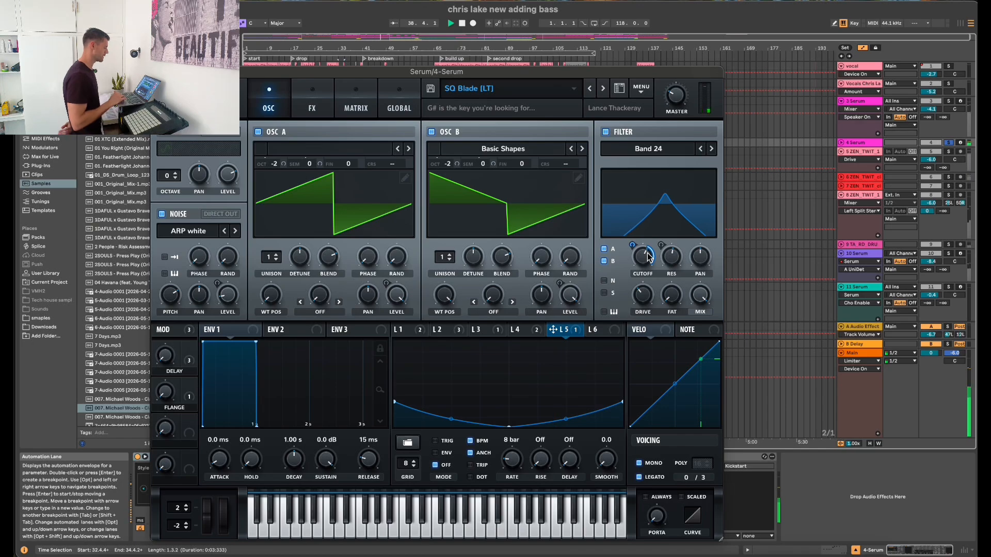
mouse_move(649, 256)
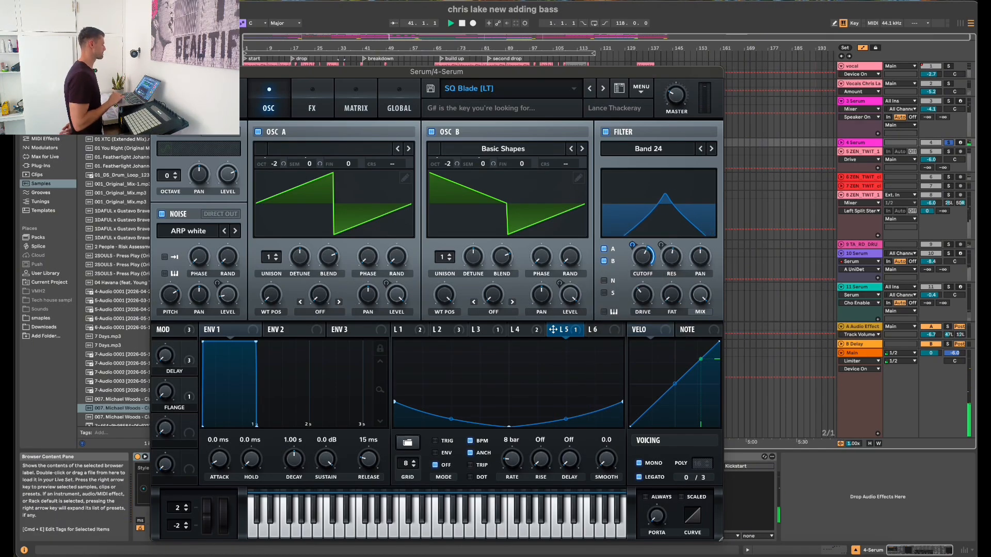
click(157, 71)
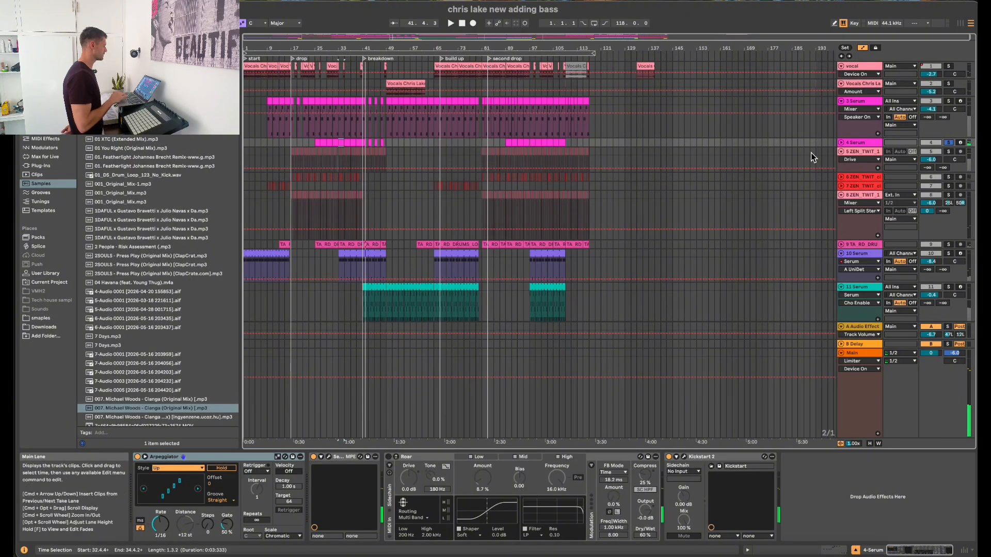
Step: Solo the 5-ZEN_TWIT drum loop track, play it from bar 31, and compare it with Drum Buss off and on
click(948, 152)
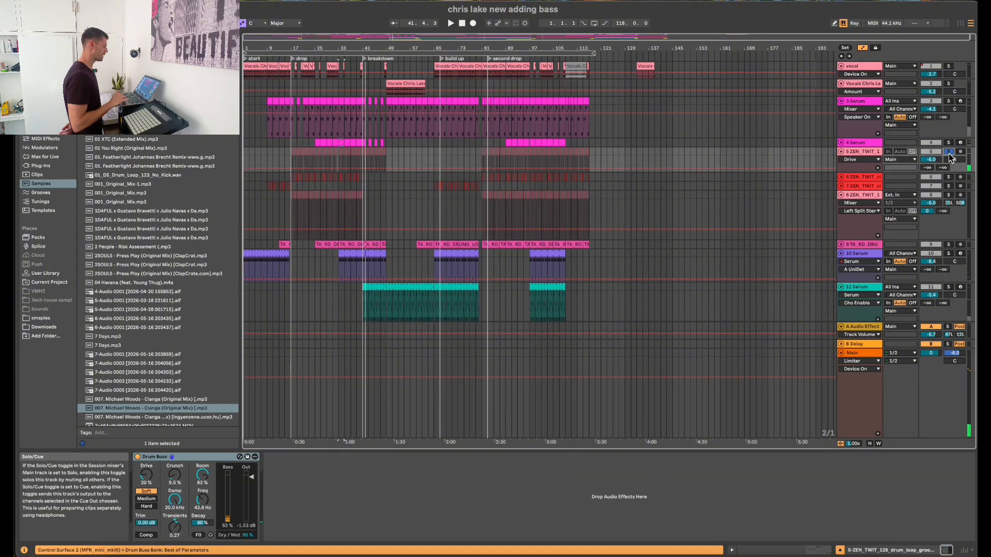
click(334, 162)
key(space)
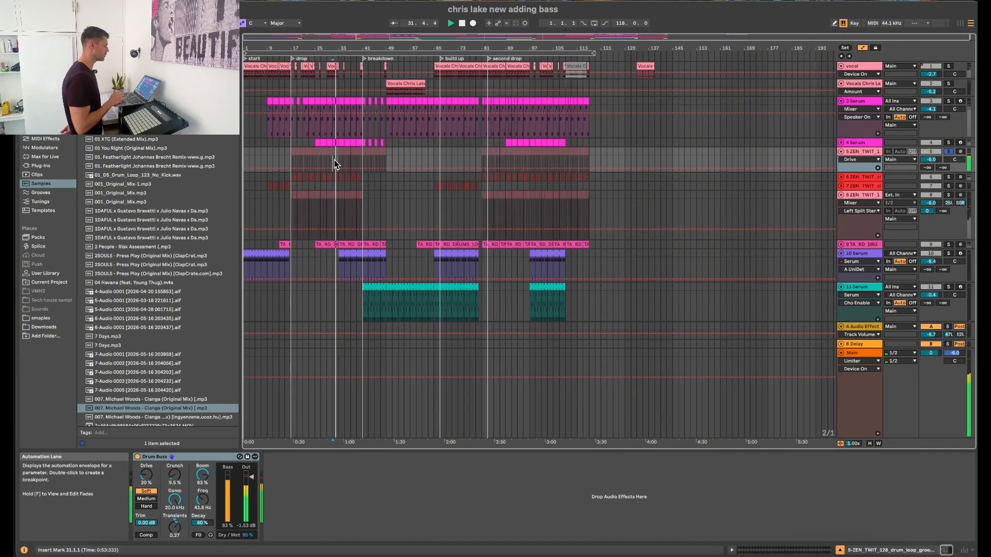
click(137, 457)
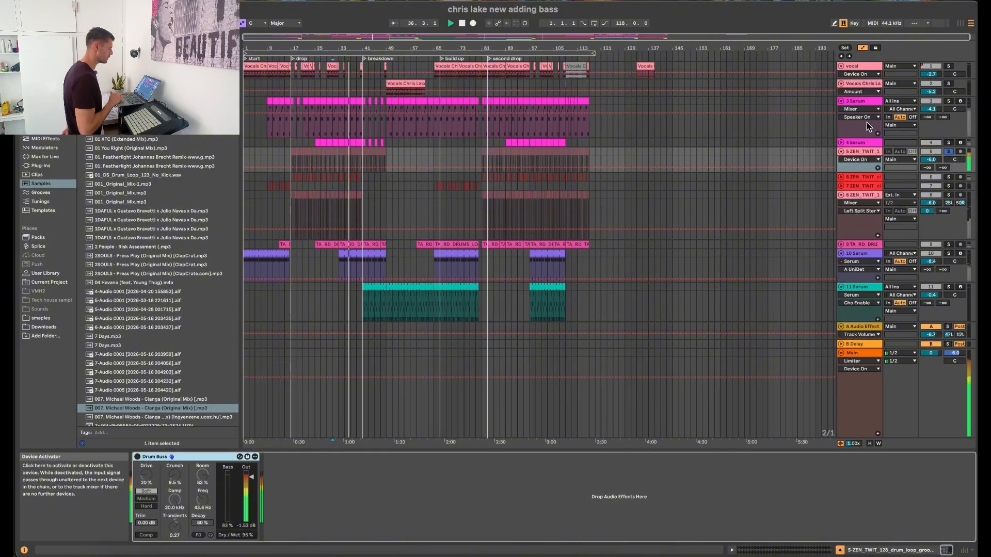
click(136, 457)
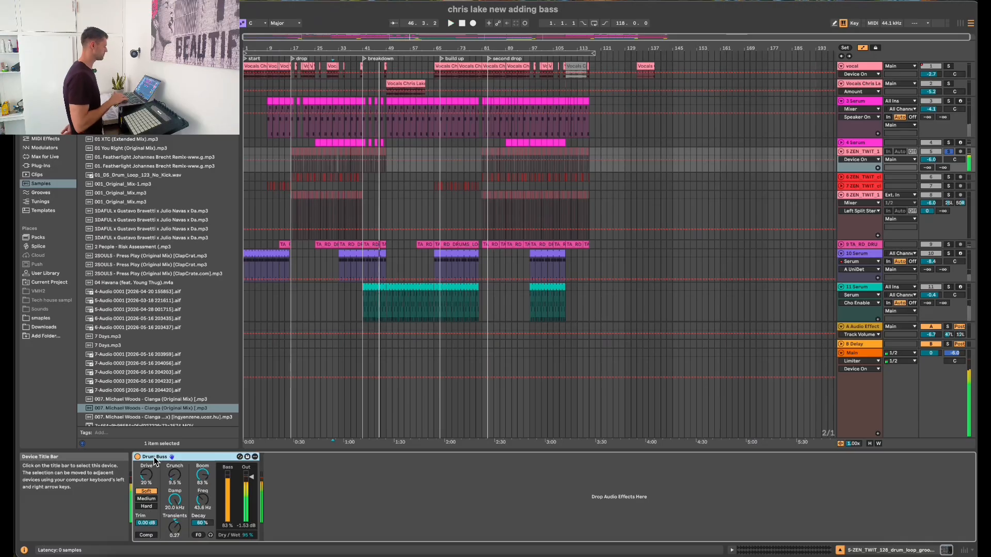
Step: Audition the 6-ZEN_TWIT clap track and the 8-ZEN_TWIT drum loop track in solo within the drop section
click(351, 178)
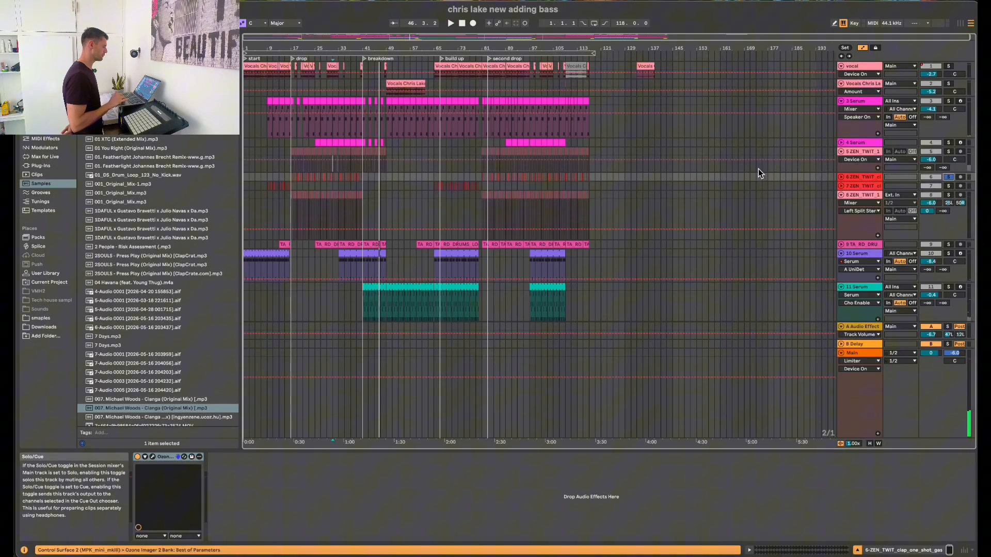
click(341, 178)
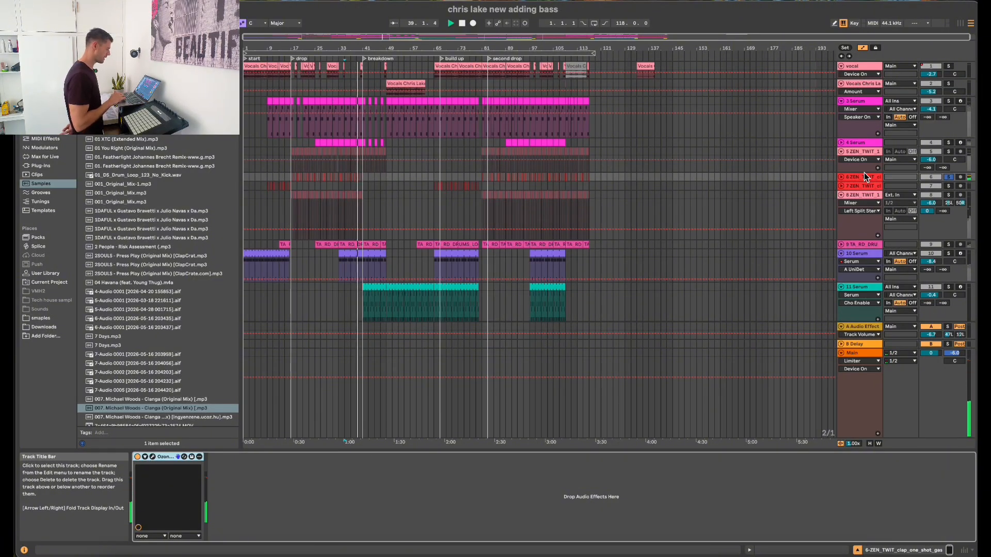
click(949, 194)
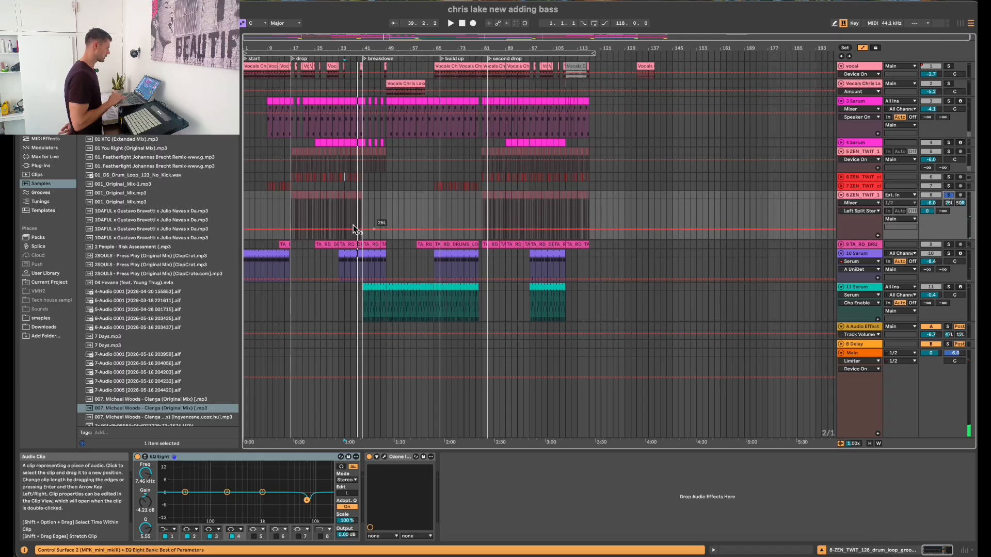
click(333, 221)
key(space)
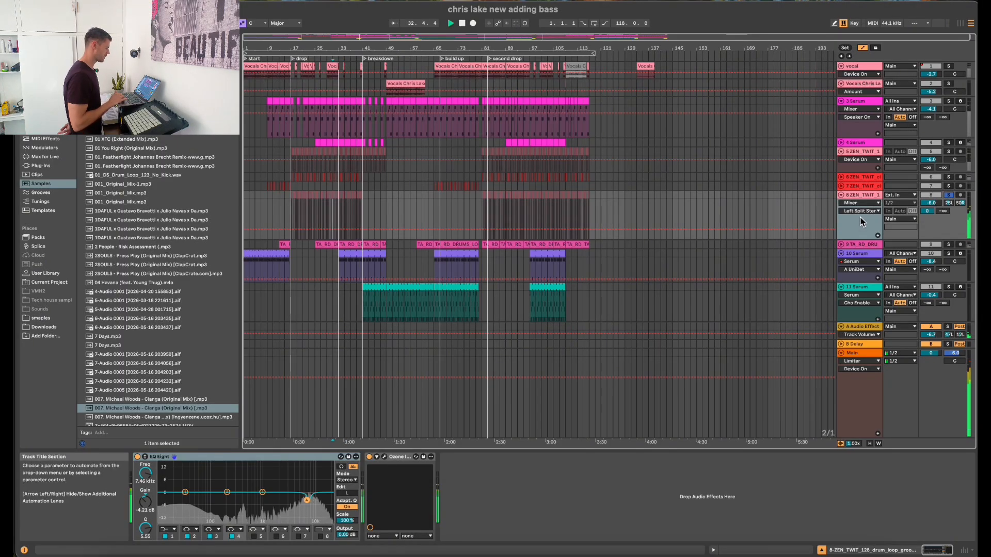
click(858, 196)
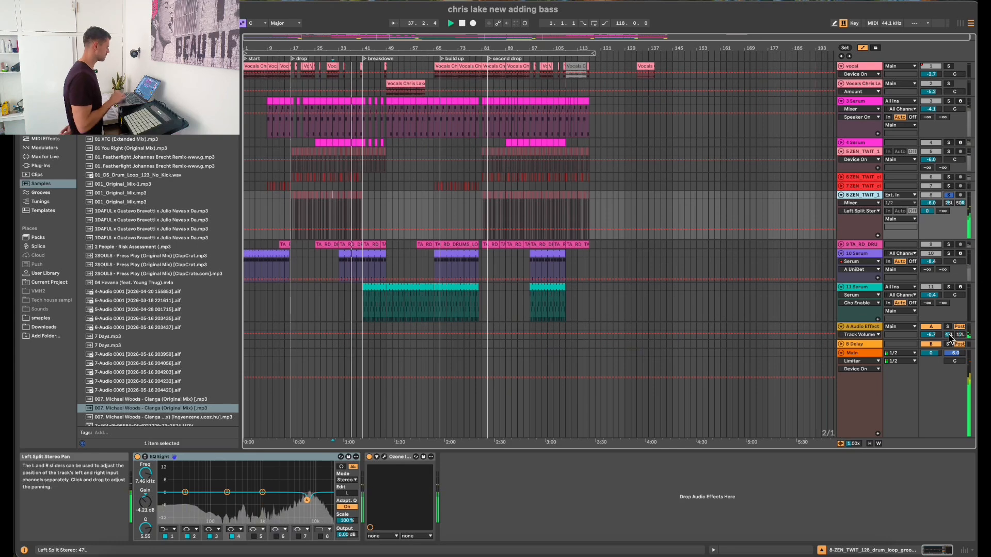
Step: Listen to the 9-TA_RD drums loop in solo, and solo the 10 Serum track to inspect its oscillator and reverb settings
click(948, 246)
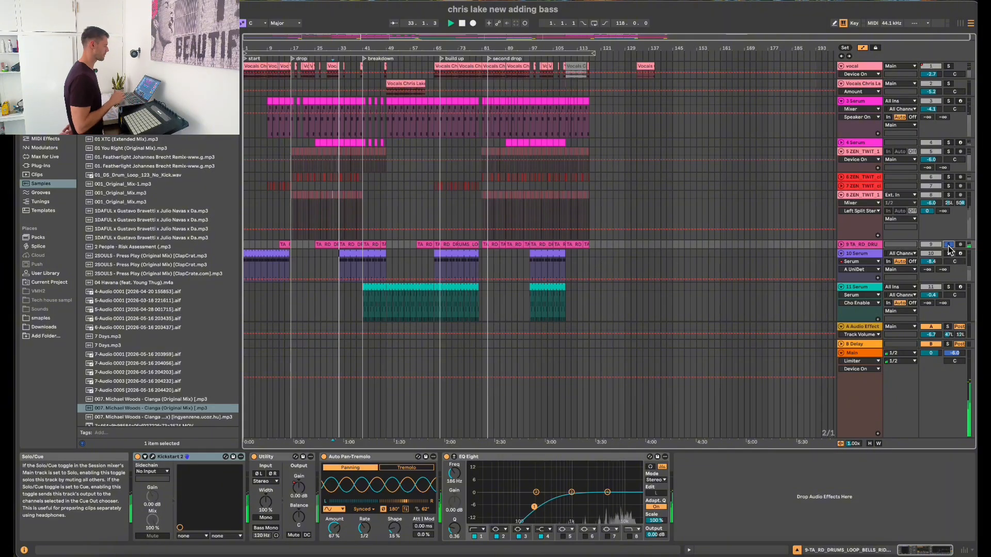
click(949, 253)
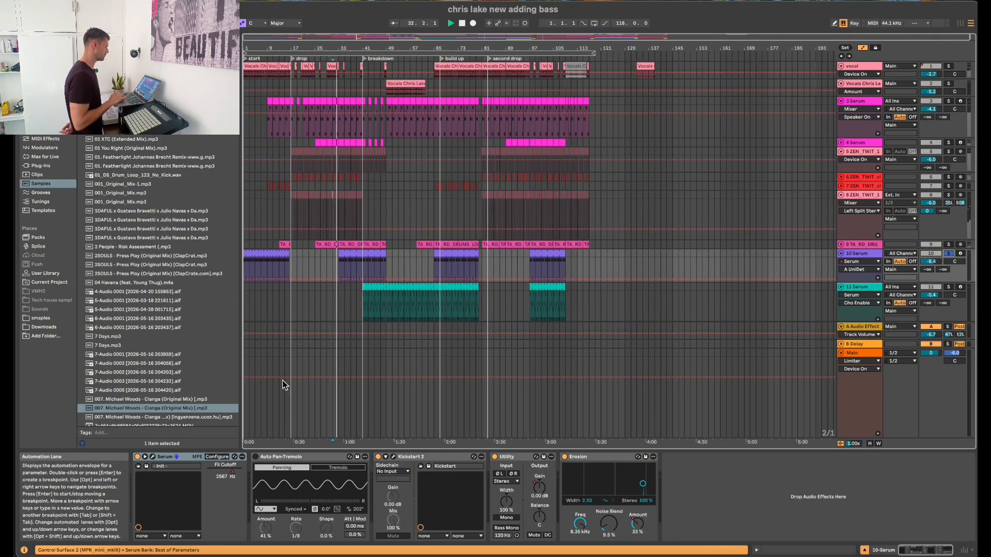
click(153, 457)
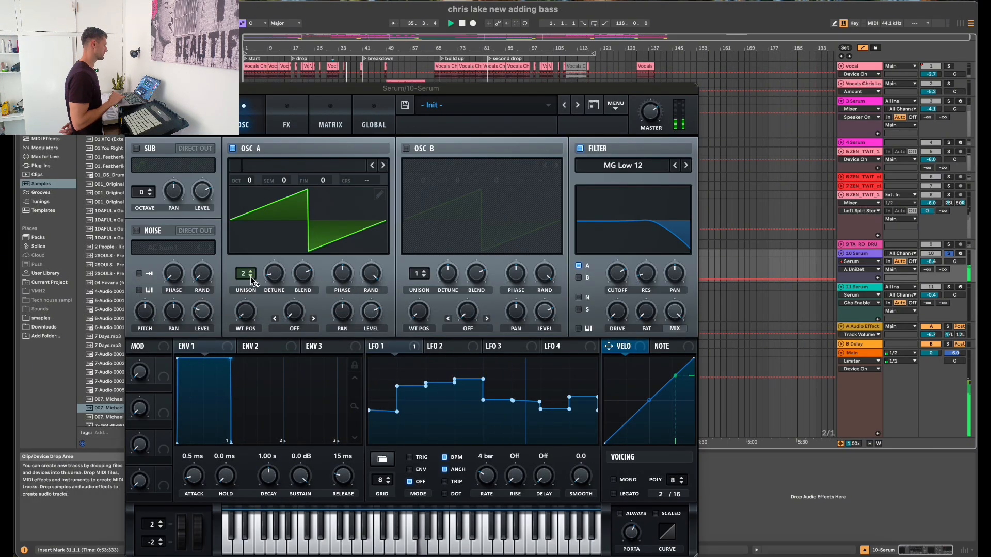
click(286, 123)
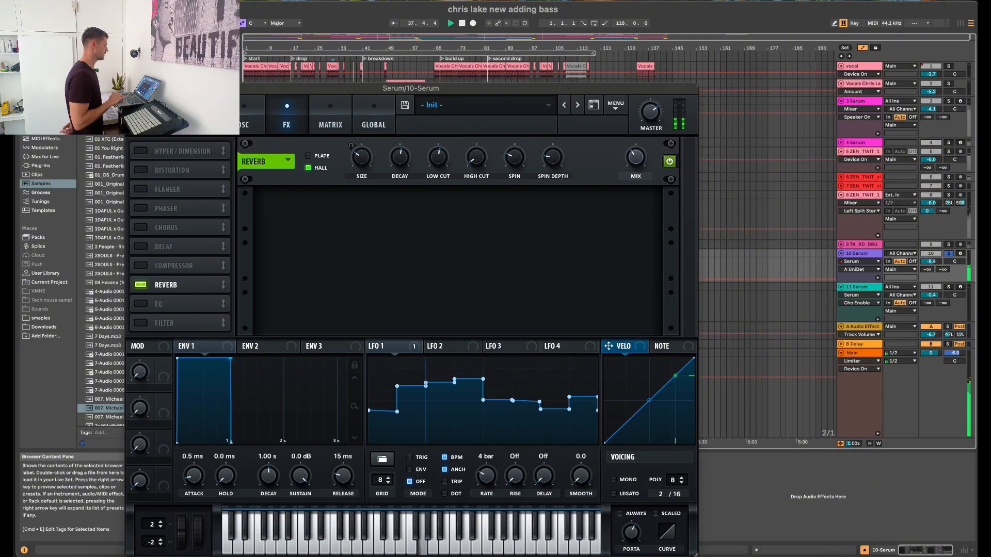
key(super+alt+p)
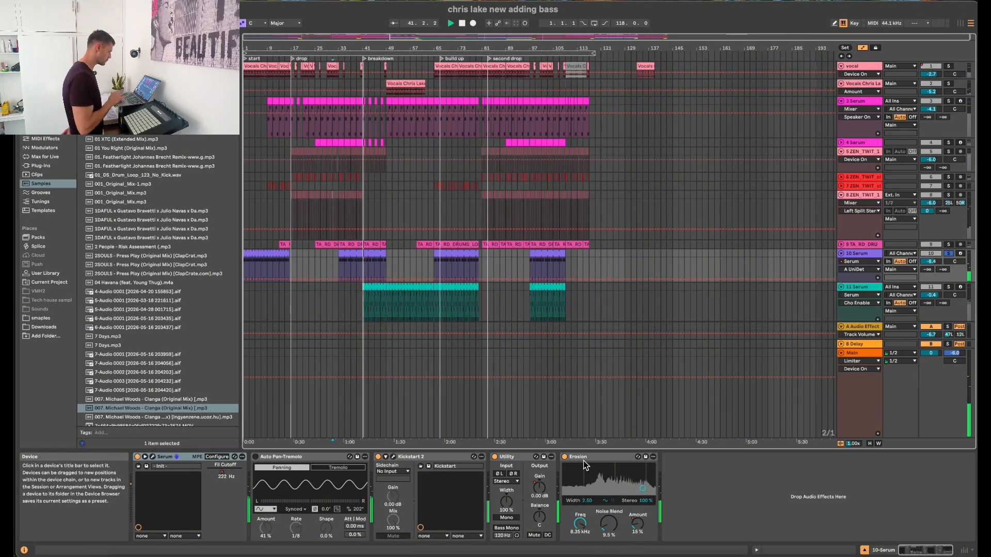
Step: Compare the 10 Serum track with Erosion off and on, and show its Serum Fil Cutoff automation in the arrangement
click(563, 458)
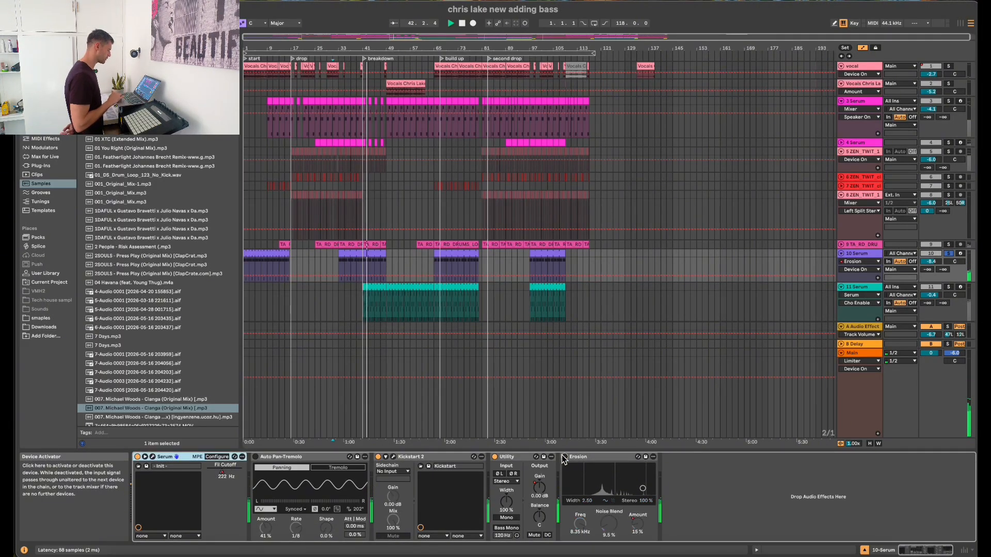
click(564, 457)
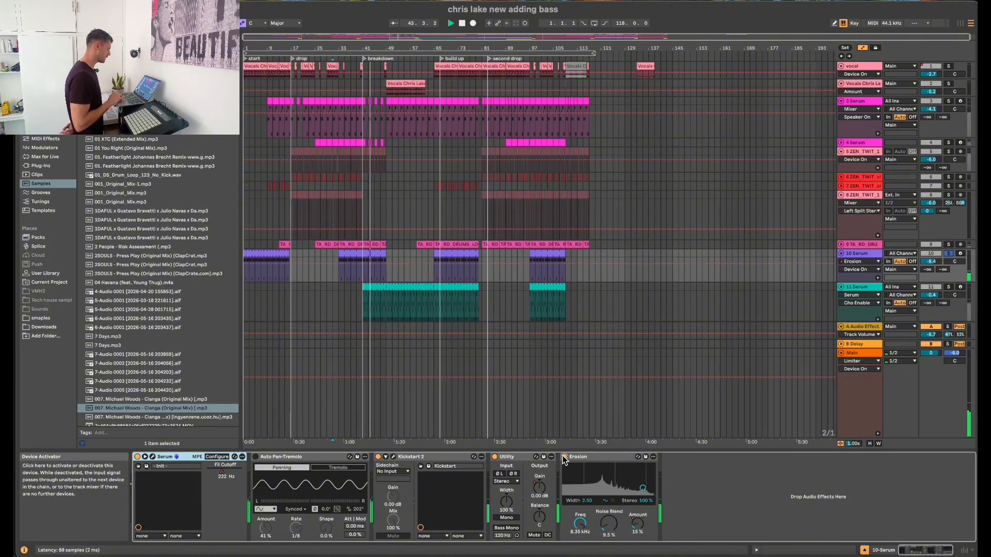
click(852, 277)
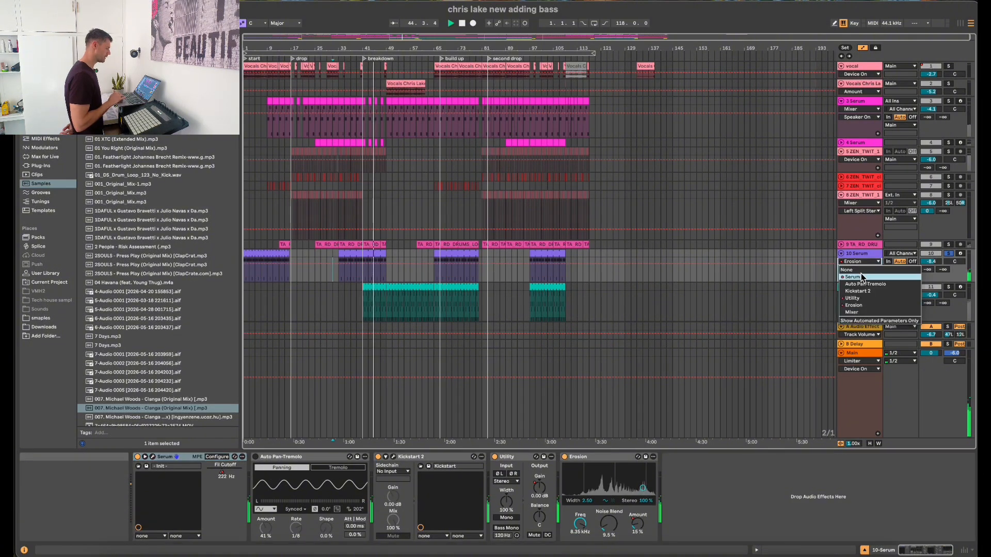
click(860, 270)
click(861, 284)
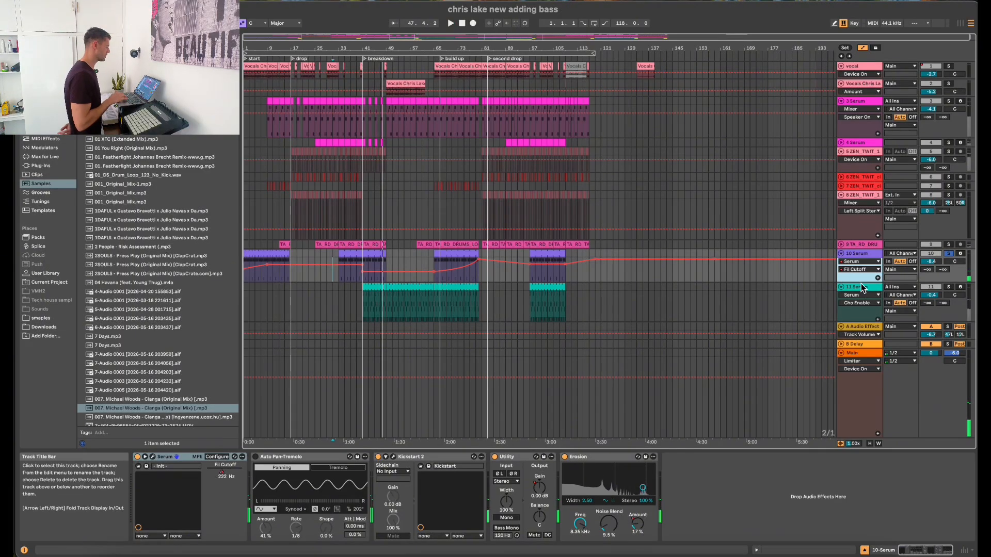
Step: Solo the 11 Serum track and play it from the start of the breakdown
scroll(645, 264, down, 3)
click(949, 216)
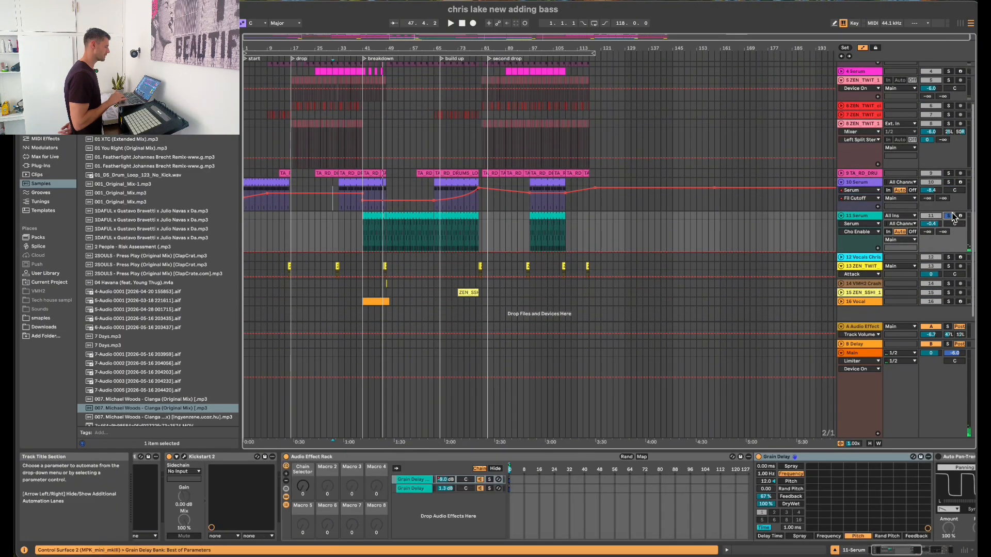
click(362, 245)
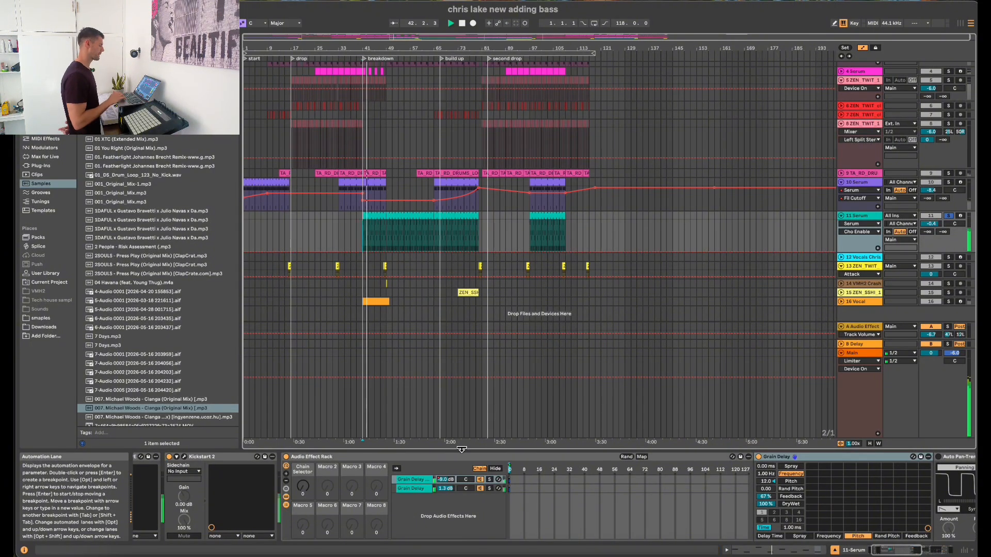
Step: Audition the two Grain Delay chains of 11 Serum's effect rack in solo, and inspect its Serum patch and remaining effects
click(489, 489)
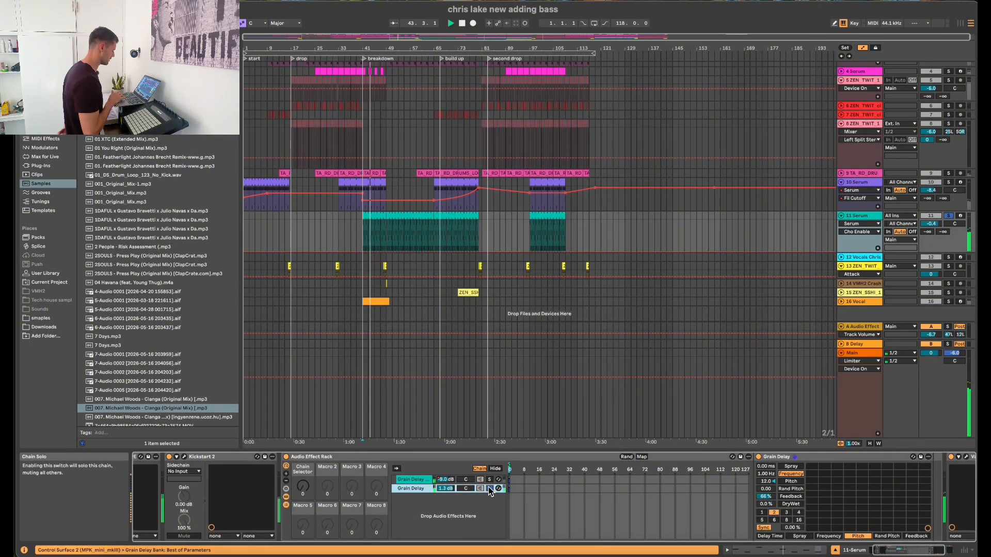
scroll(150, 464, left, 2)
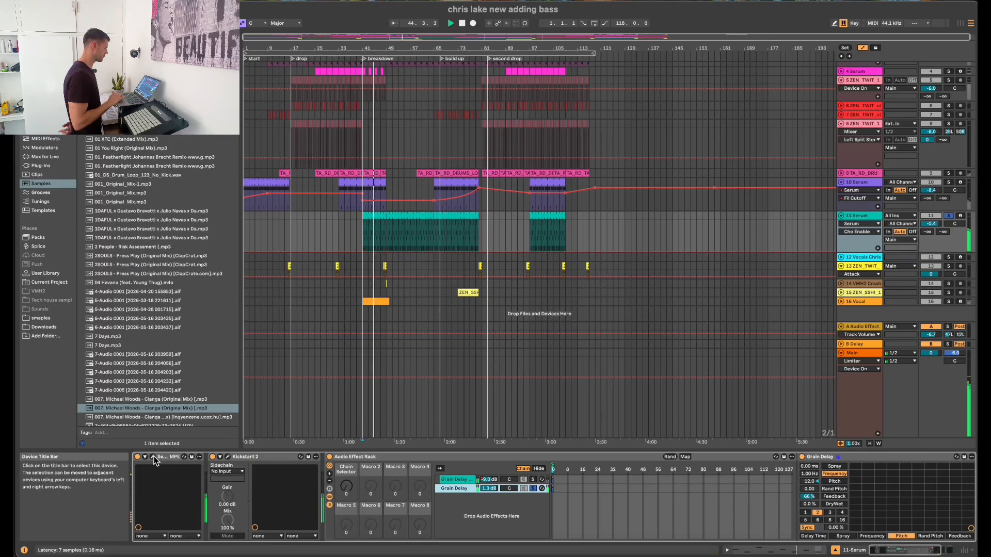
click(153, 457)
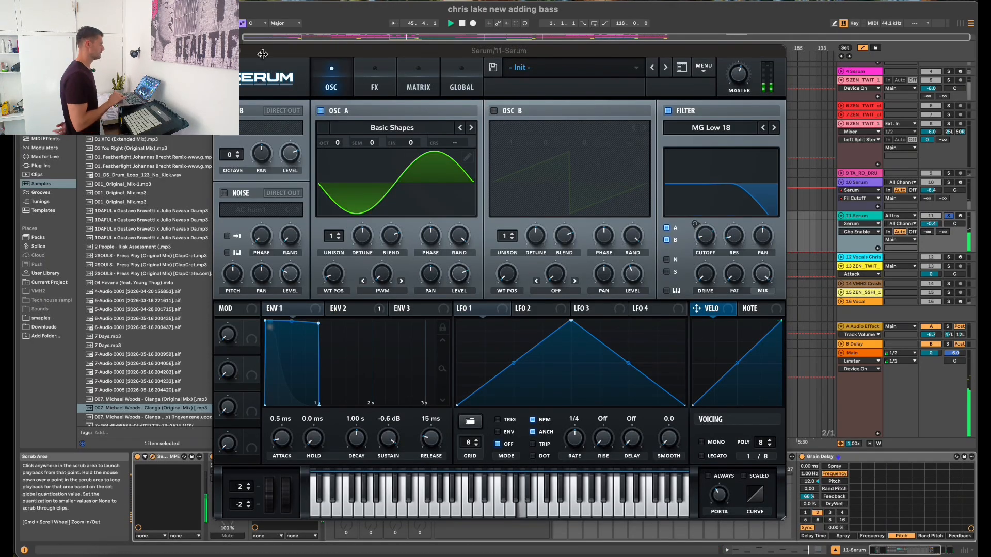
click(220, 51)
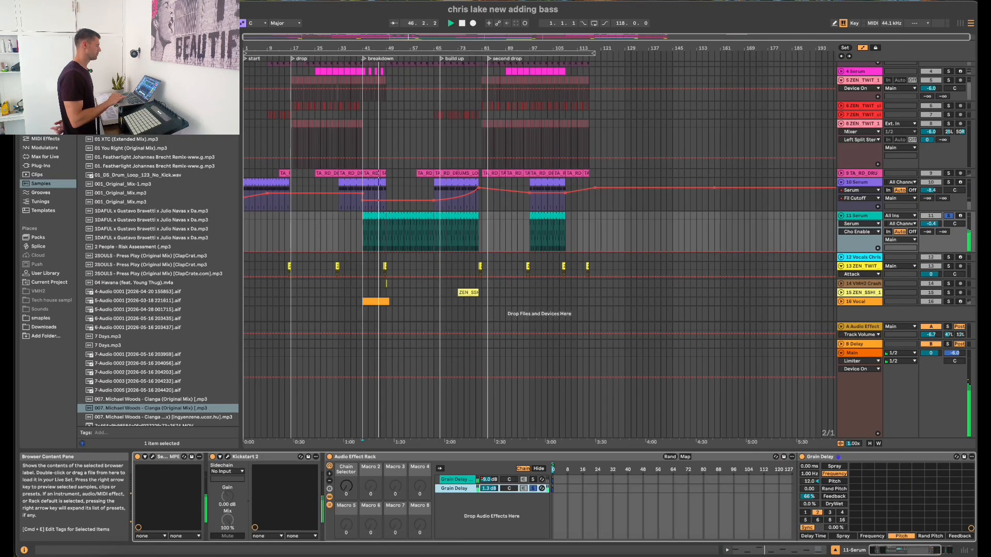
click(535, 480)
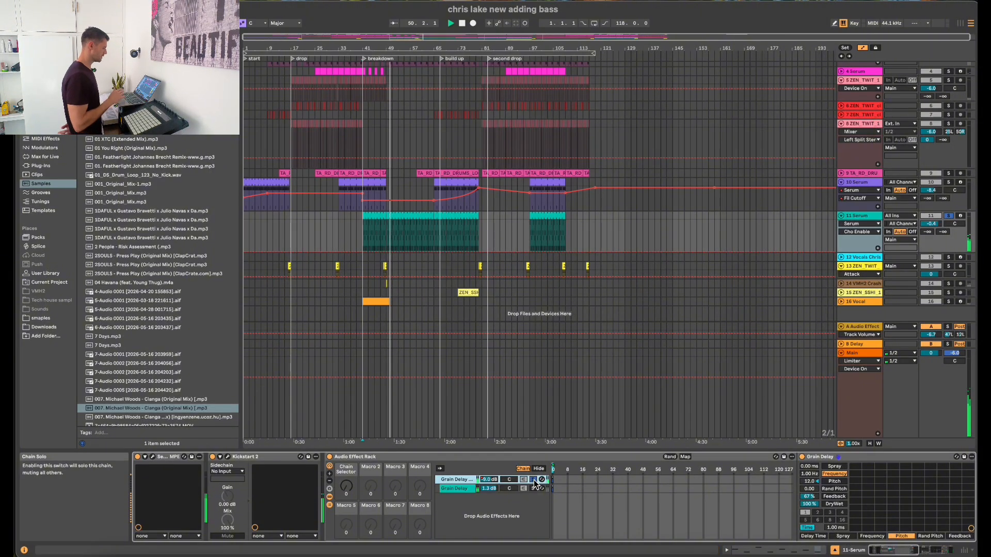
scroll(627, 501, right, 10)
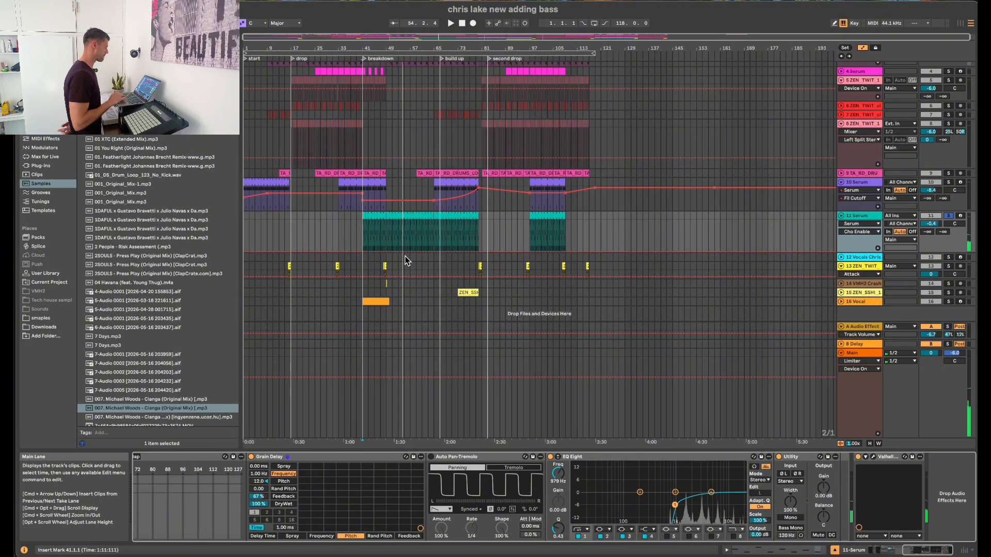
Step: Solo the 13 ZEN_TWIT drum fill track and play it from bar 47
click(382, 267)
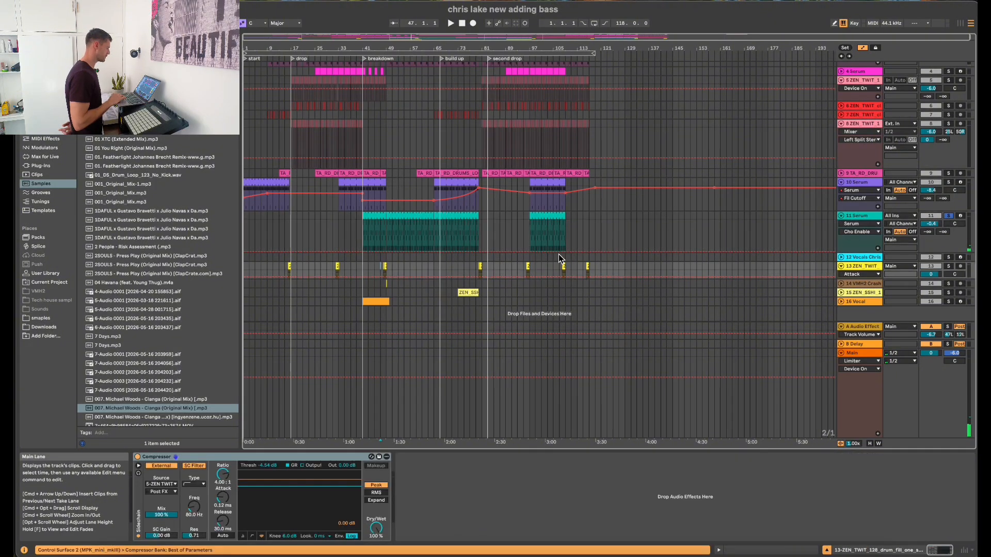
click(949, 267)
key(space)
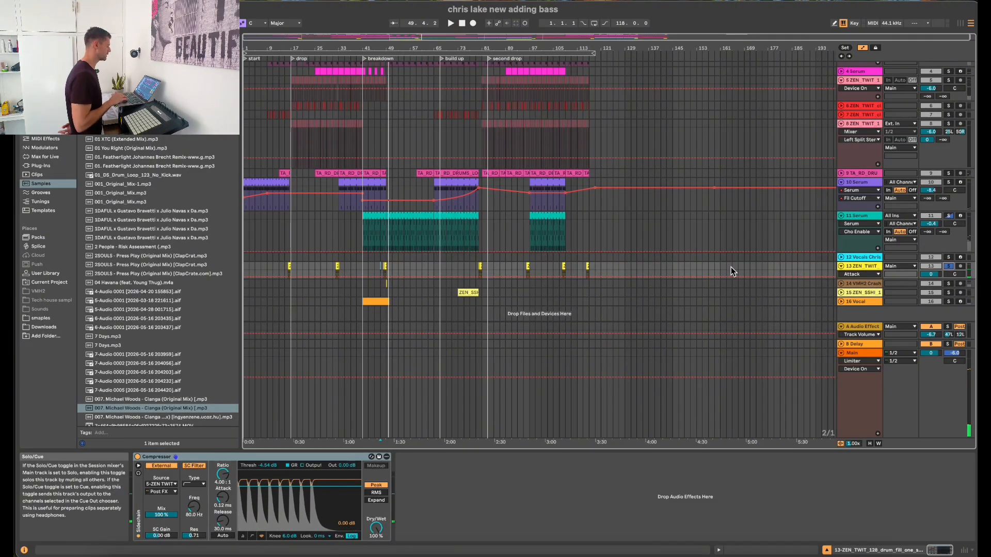
Step: Listen to the 16 Vocal track in solo from the breakdown and view its effects through Utility and the last Auto Pan-Tremolo
click(392, 299)
key(space)
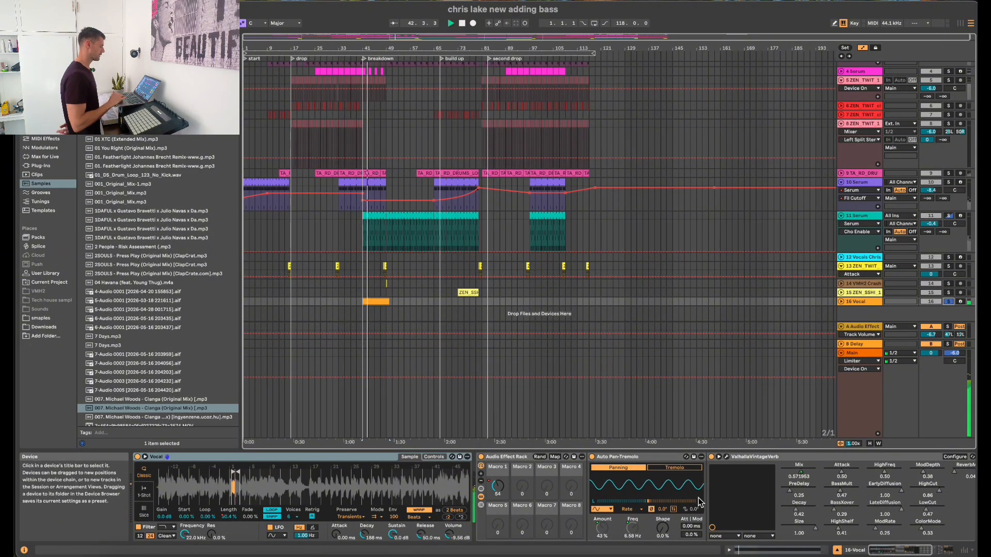
scroll(696, 505, right, 6)
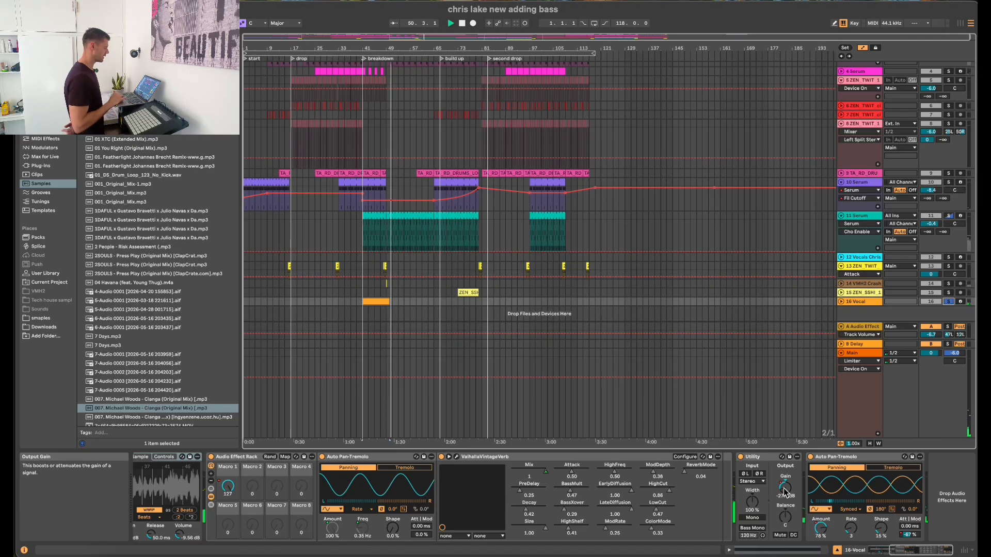
Step: Solo the Vocals Chris Lake track, play it from bar 49, and open its clip to examine the Grain Size envelope
scroll(673, 314, up, 3)
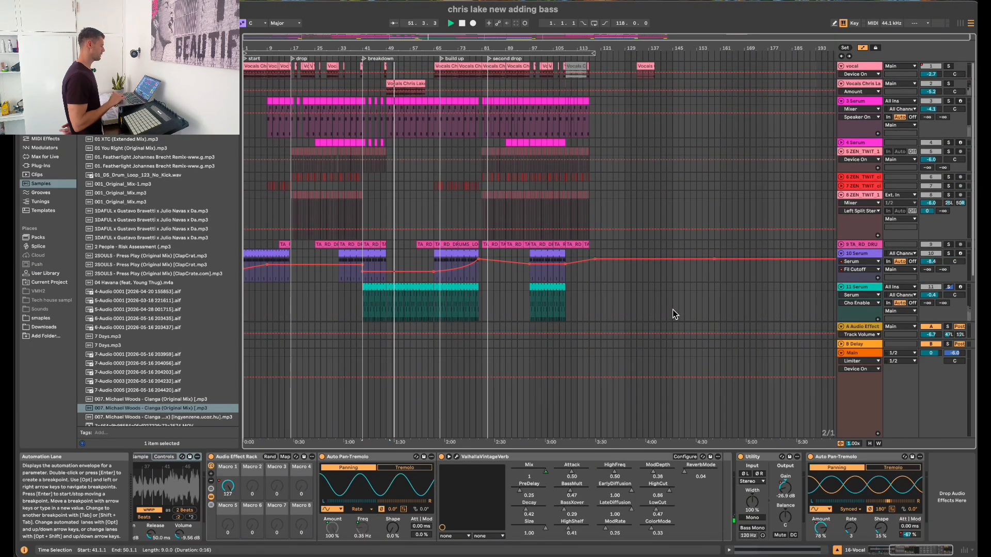
click(948, 84)
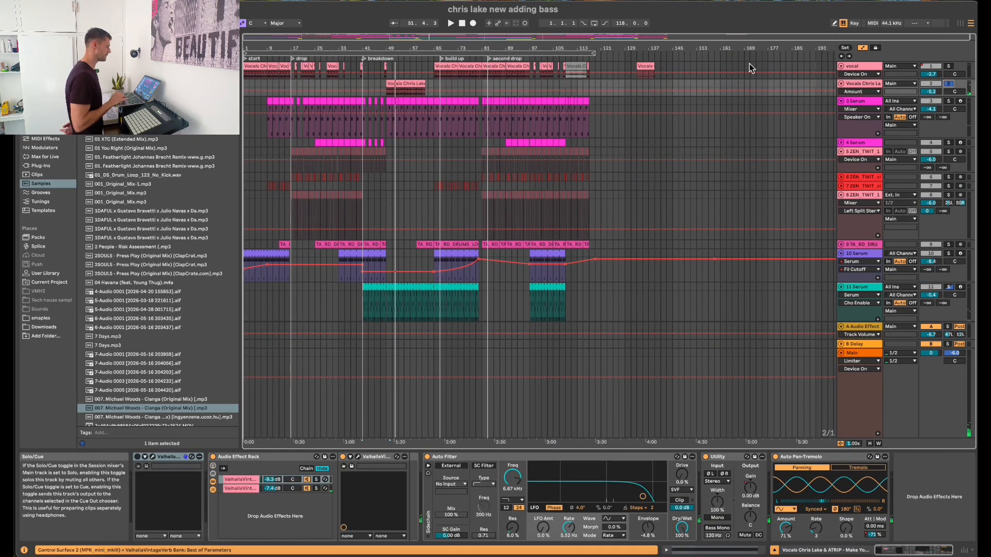
key(space)
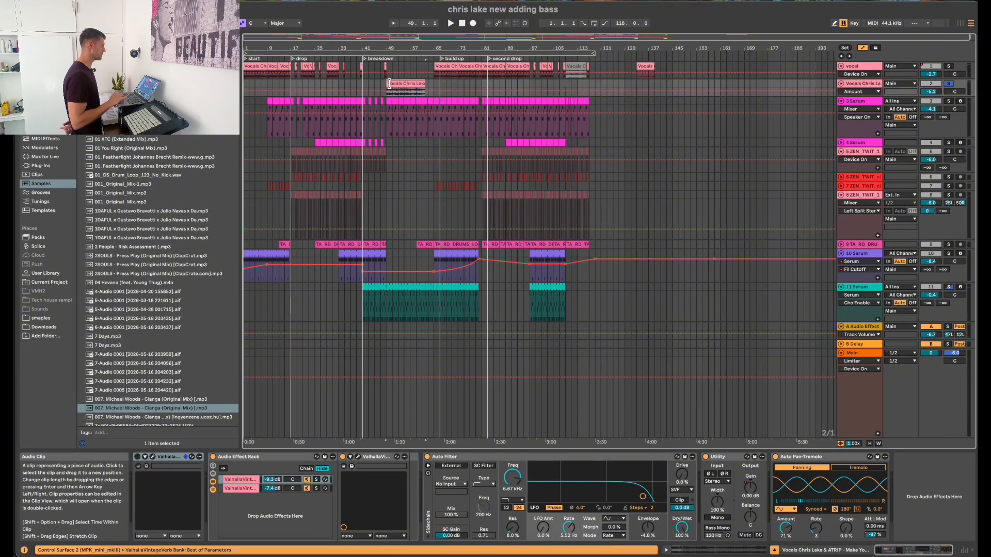
key(space)
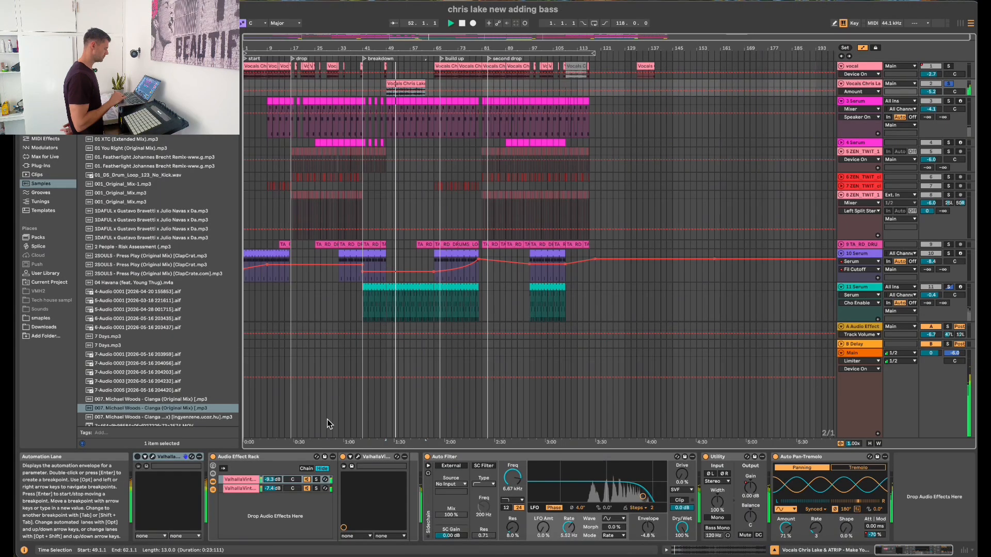
double_click(406, 84)
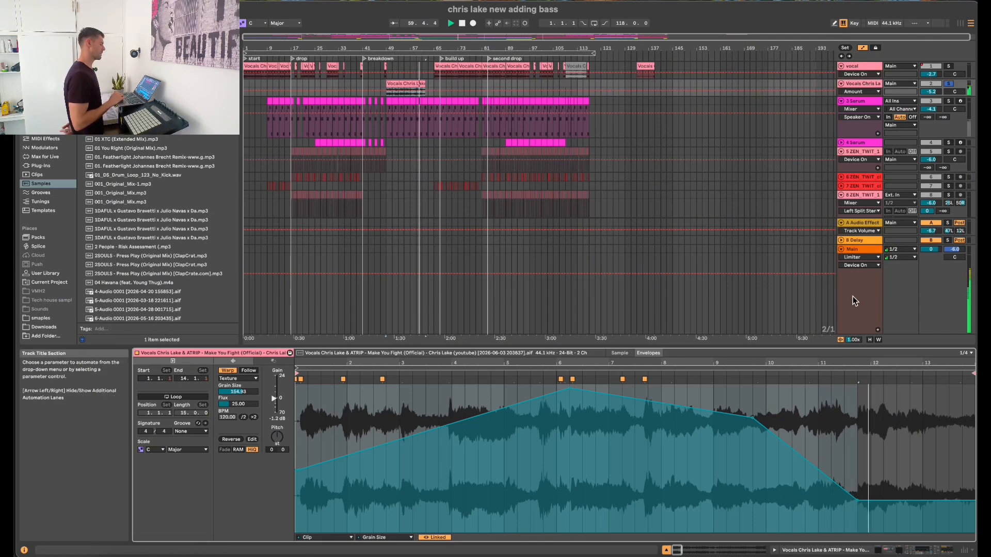
Step: Turn off the solo on the Vocals Chris Lake track and play the full mix from bar 47, reviewing the breakdown's tracks
key(space)
click(951, 79)
click(949, 85)
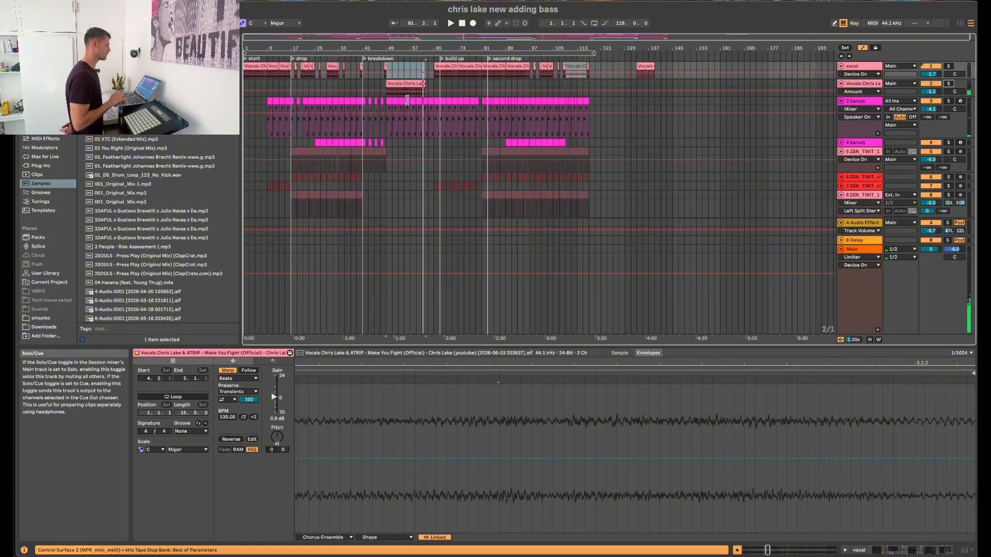
click(380, 83)
key(space)
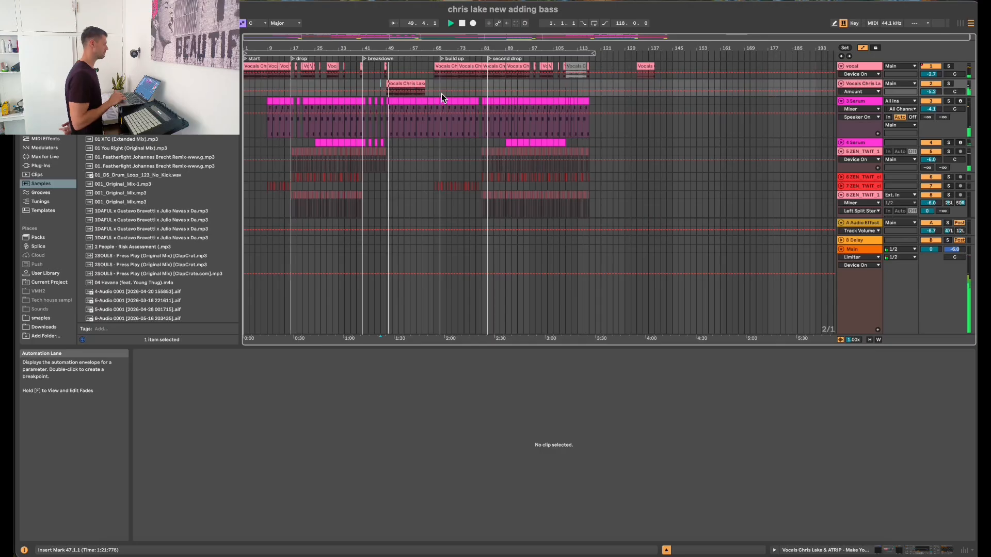
scroll(435, 119, down, 1)
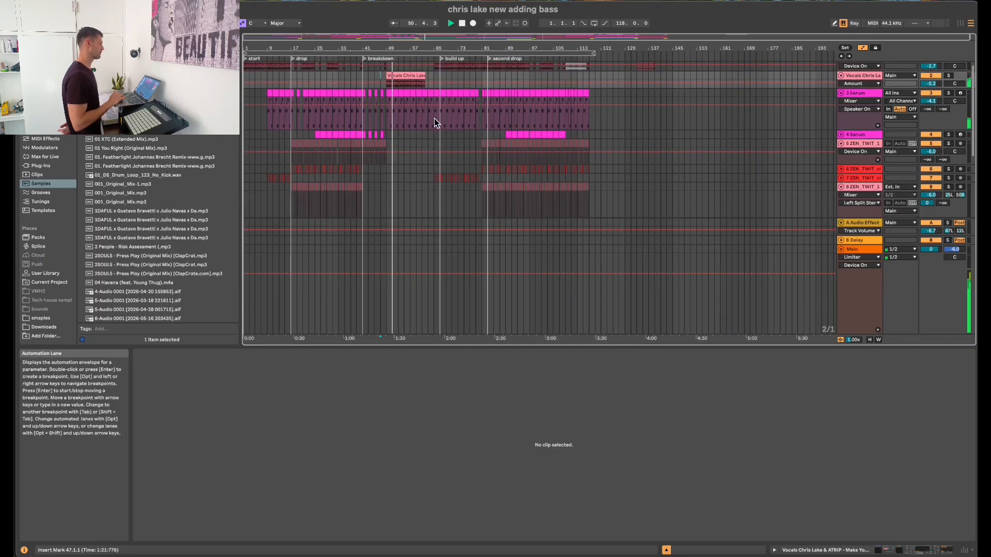
scroll(434, 118, down, 4)
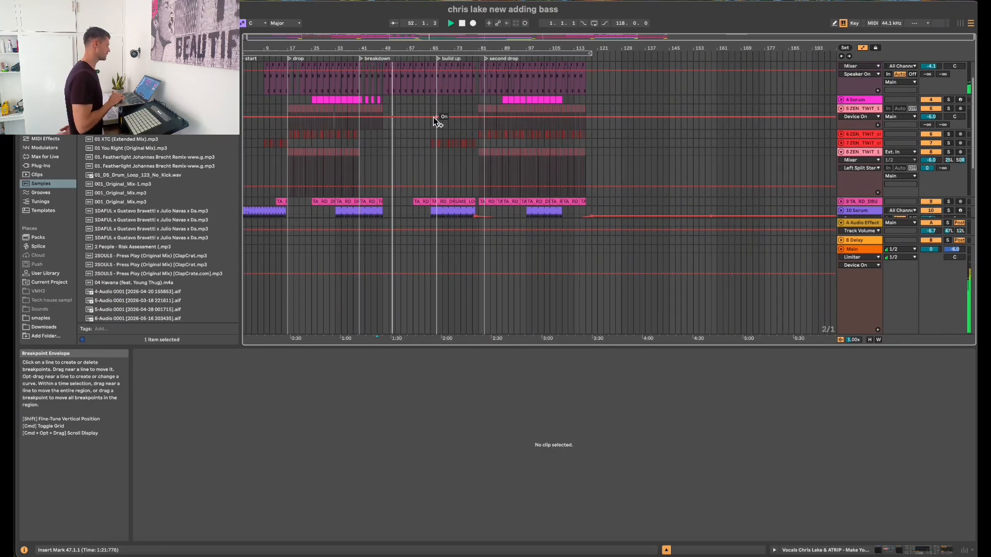
scroll(434, 119, up, 3)
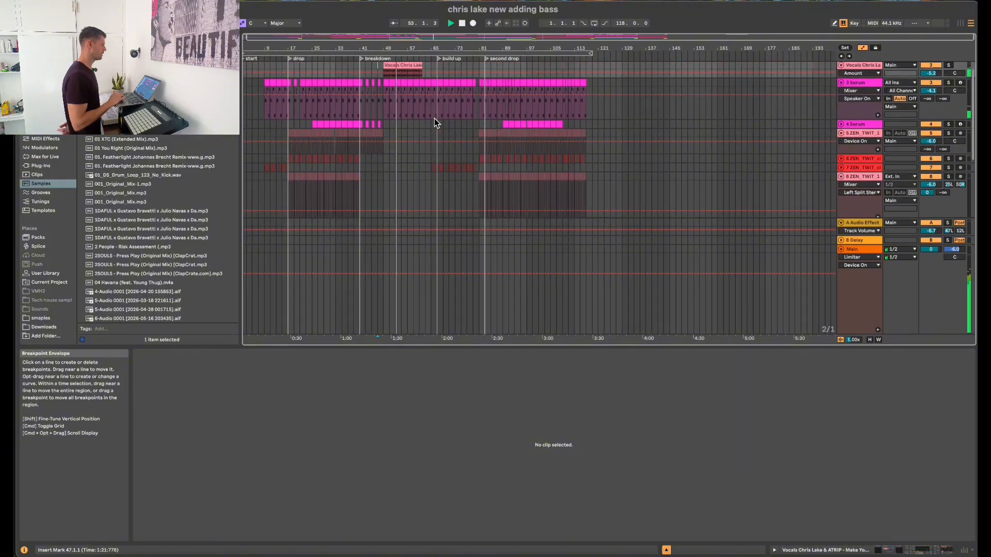
scroll(434, 118, down, 3)
scroll(435, 119, down, 3)
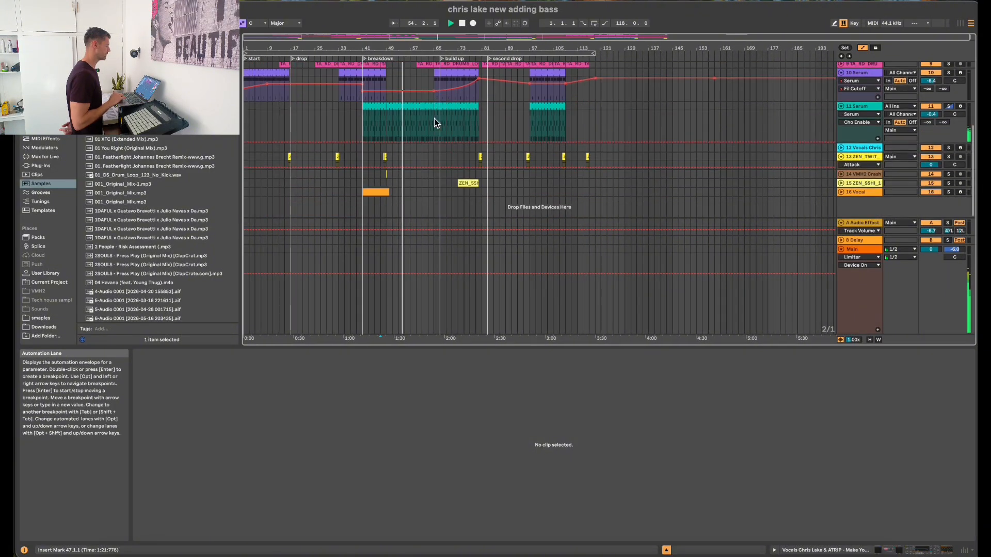
scroll(415, 126, up, 3)
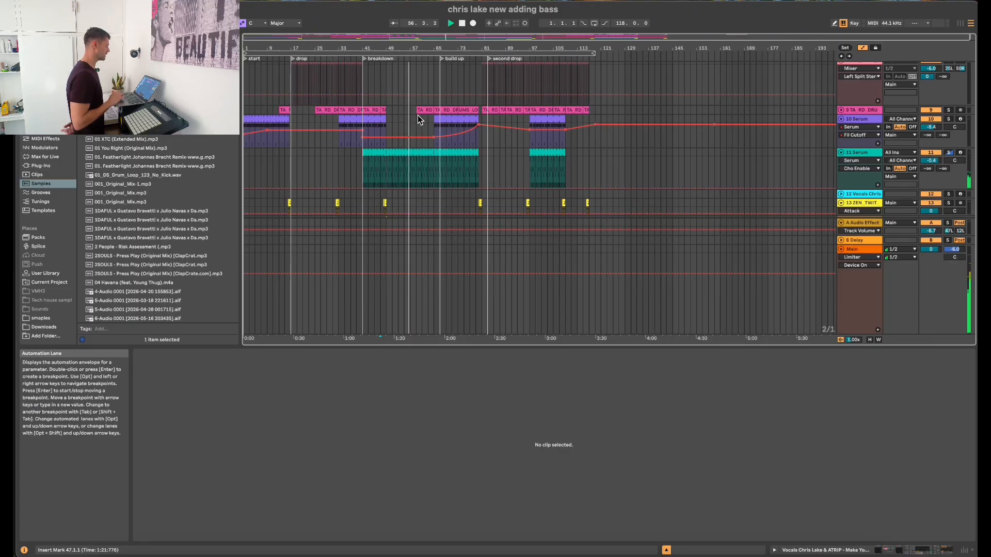
Step: Mark bar 59 where the TA_RD drums re-enter, and open the 10 Serum clip leading into the build up
click(417, 113)
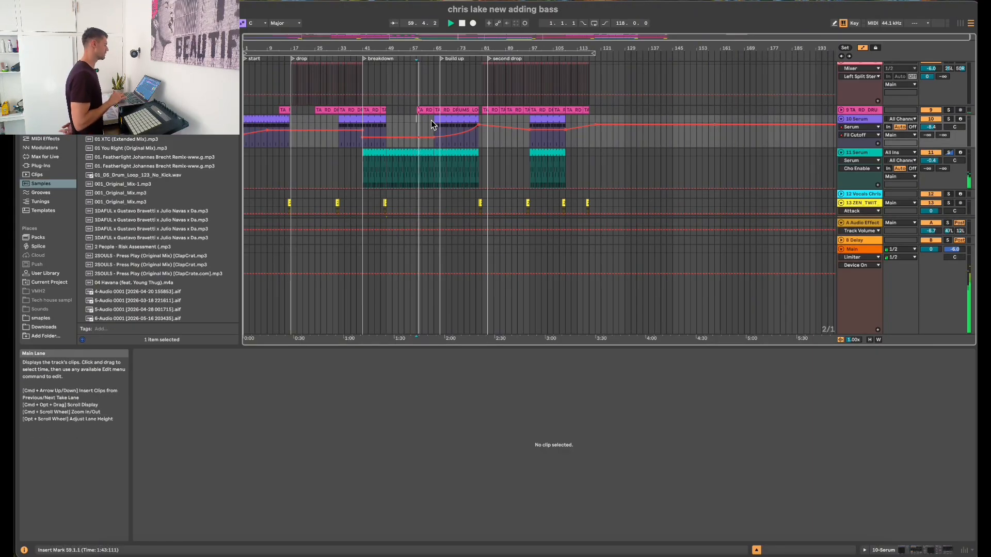
click(431, 120)
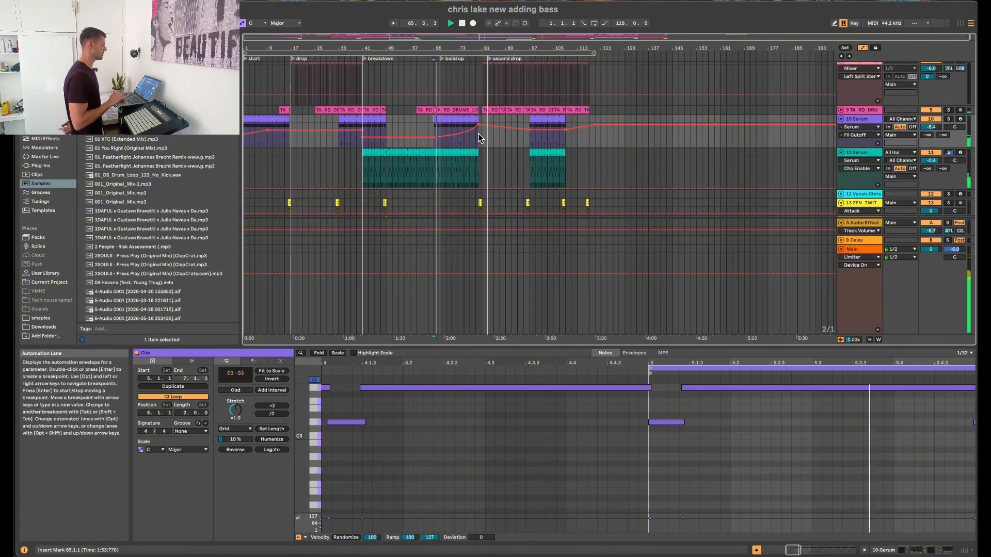
scroll(476, 134, up, 5)
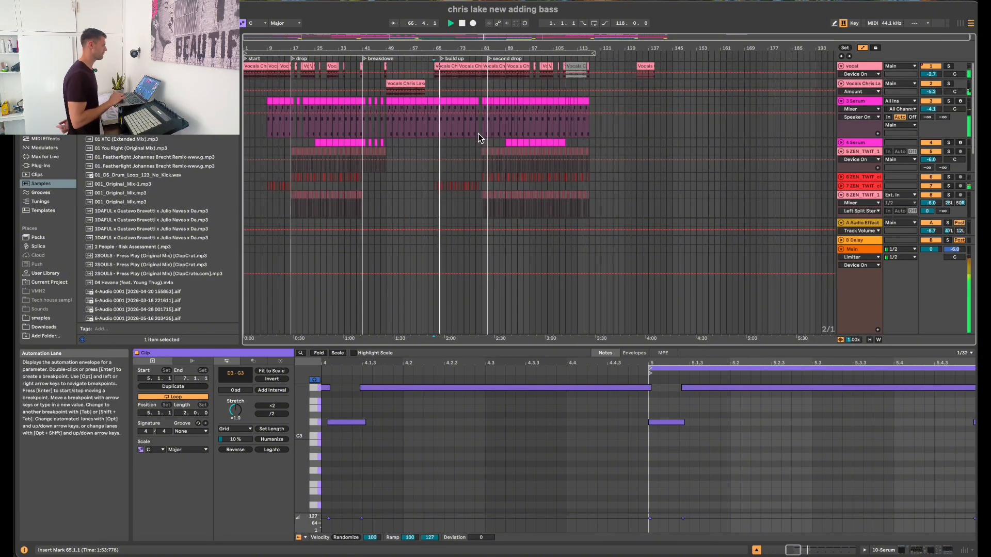
scroll(463, 169, down, 5)
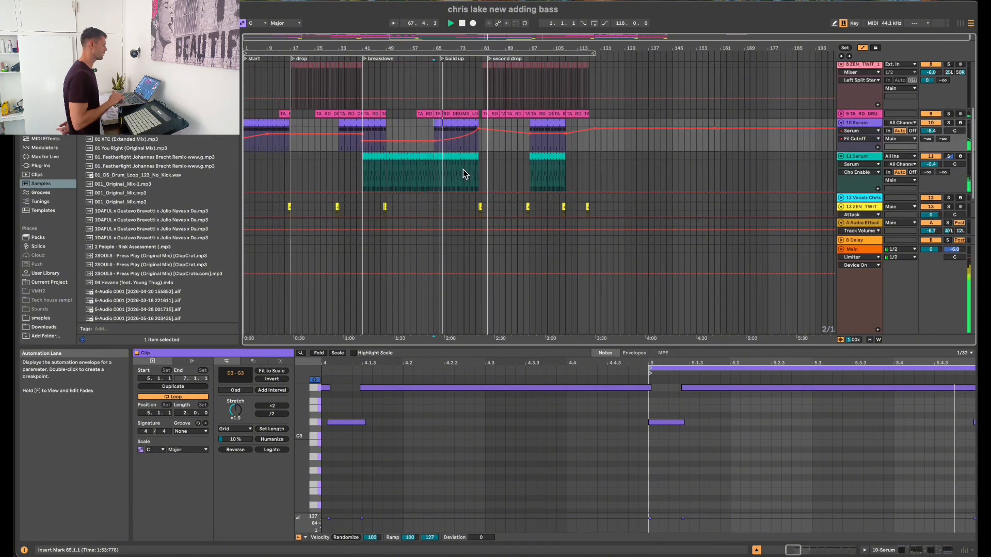
Step: Open the snare roll clip on the 15 ZEN_SSHI track and unfold that track during the build up
scroll(462, 169, down, 3)
click(458, 182)
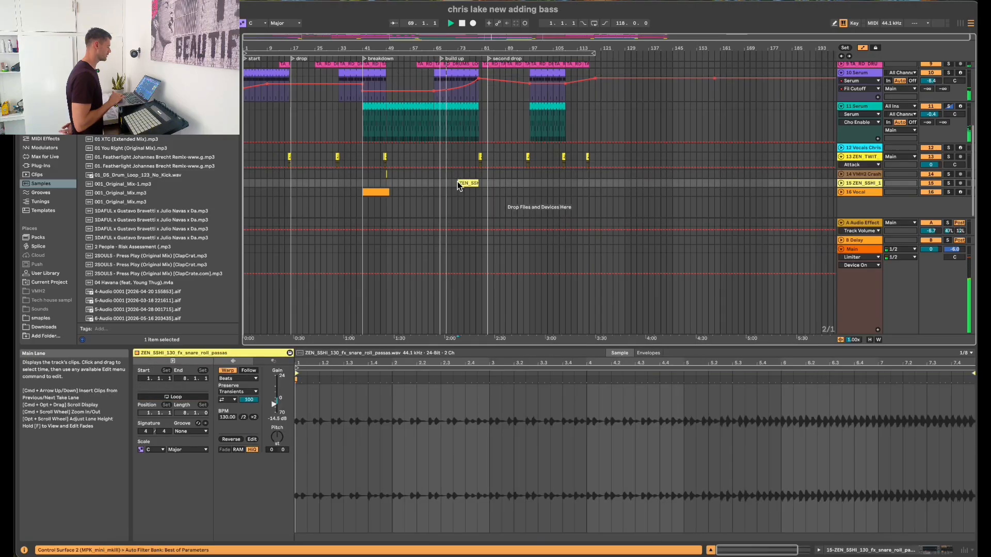
click(841, 184)
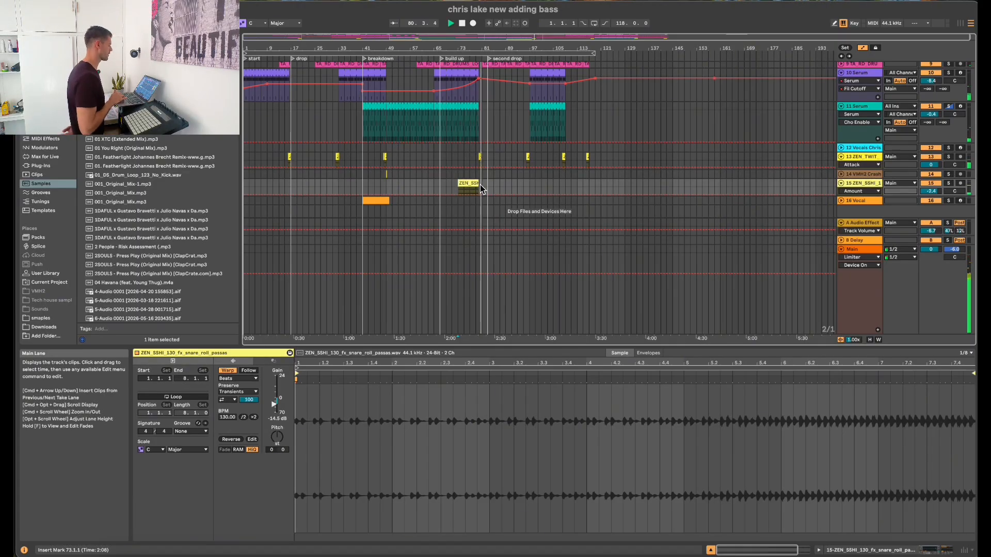
Step: Review the second drop's tracks and continue playback from bar 95 on the 11 Serum track
click(510, 188)
scroll(509, 187, up, 5)
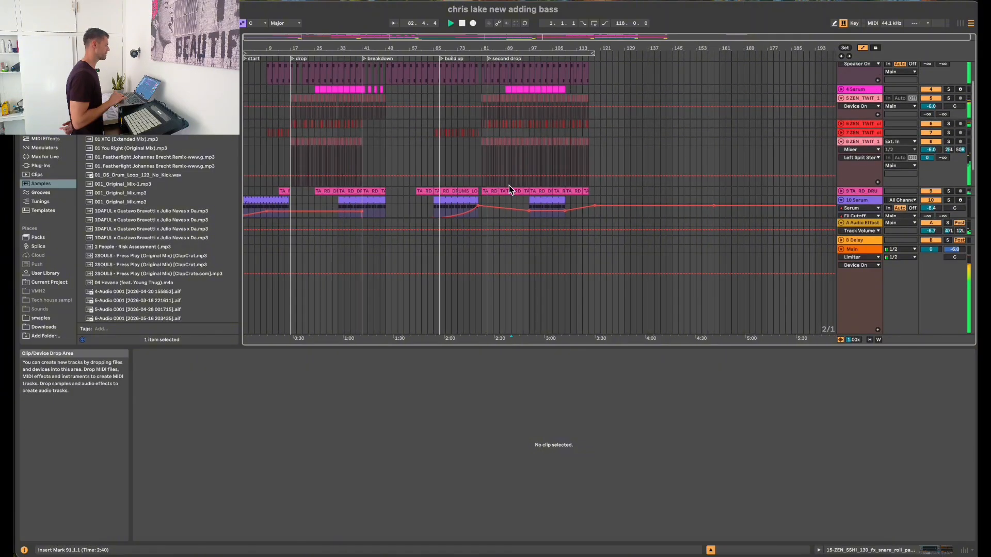
scroll(509, 185, down, 1)
click(520, 180)
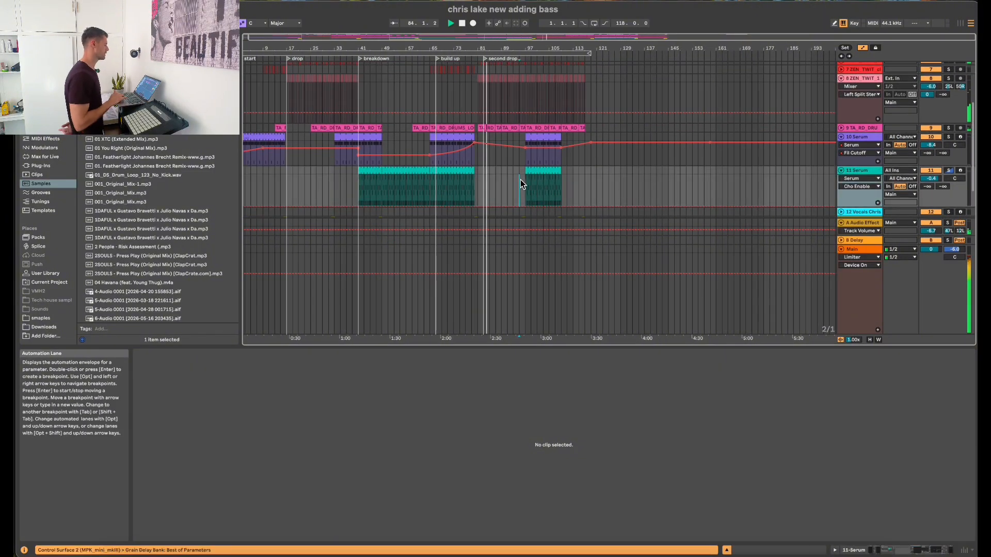
scroll(520, 179, down, 3)
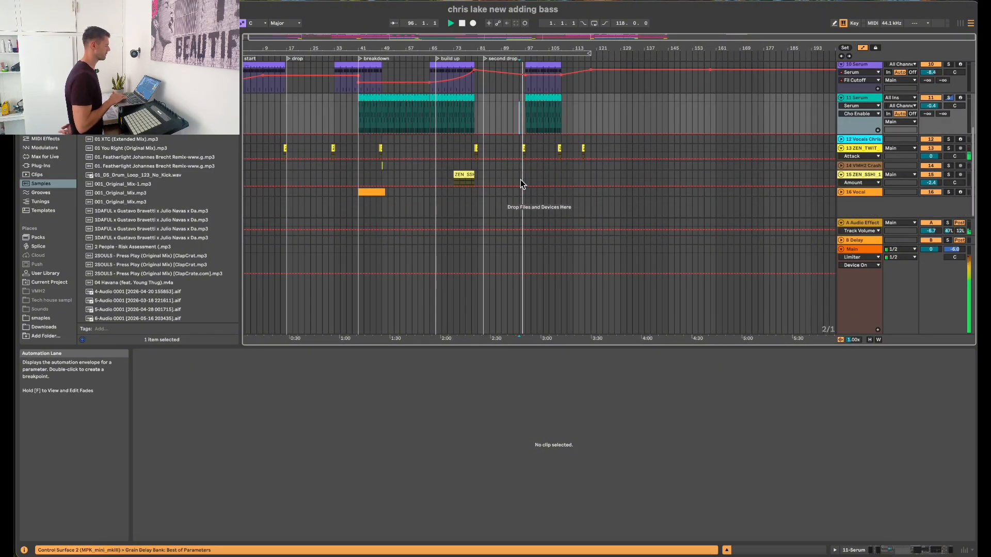
Step: Show the Main track's device chain, and play the second drop from bar 101 on the 11 Serum track
click(852, 252)
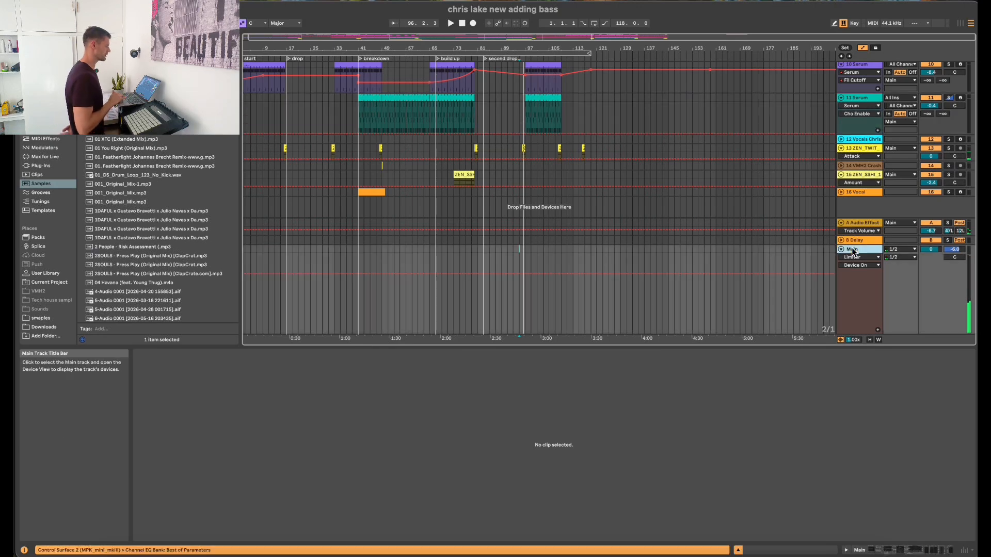
double_click(852, 251)
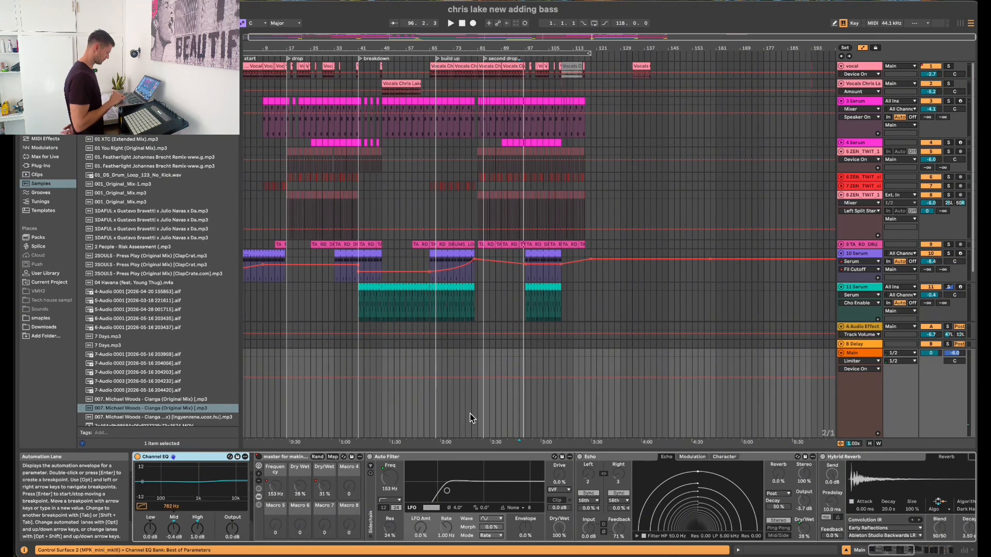
scroll(519, 327, down, 3)
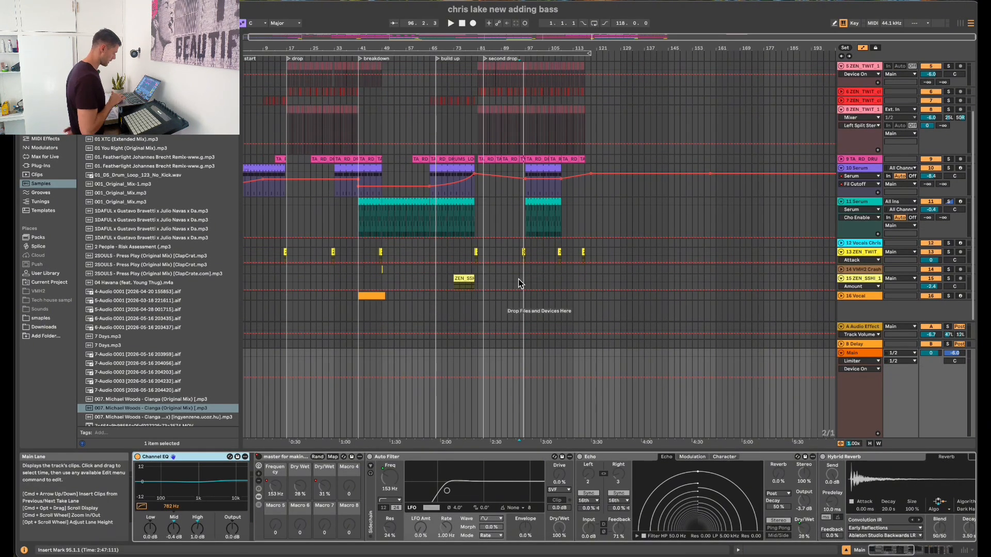
click(533, 218)
key(space)
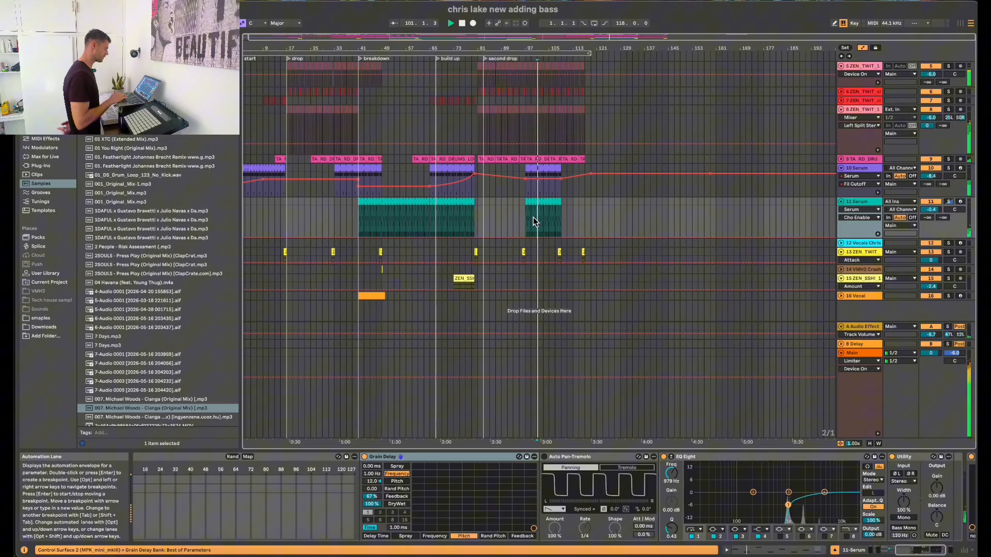
Step: Return to the Main track's devices and bypass Ozone Imager and Sonic Maximizer in turn to compare the sound
click(867, 354)
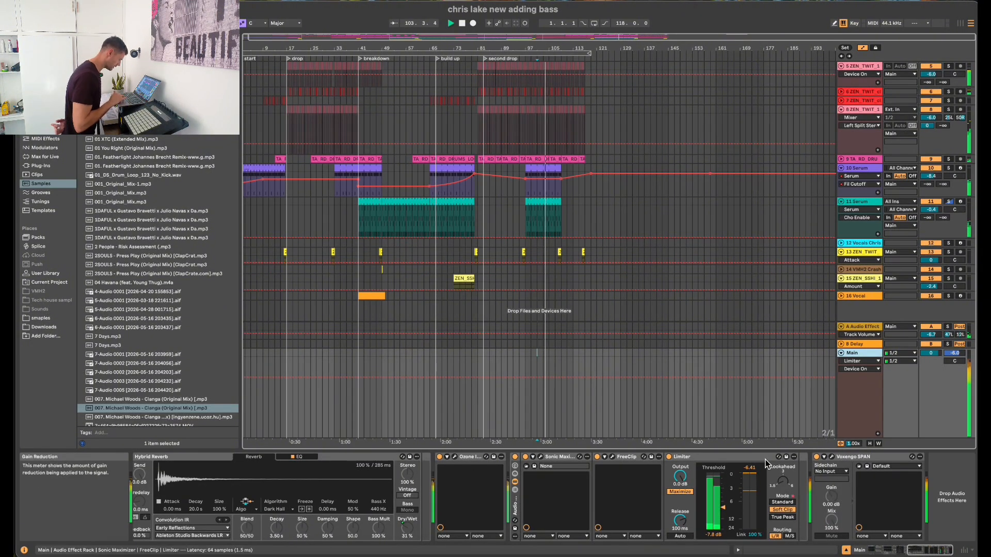
click(440, 459)
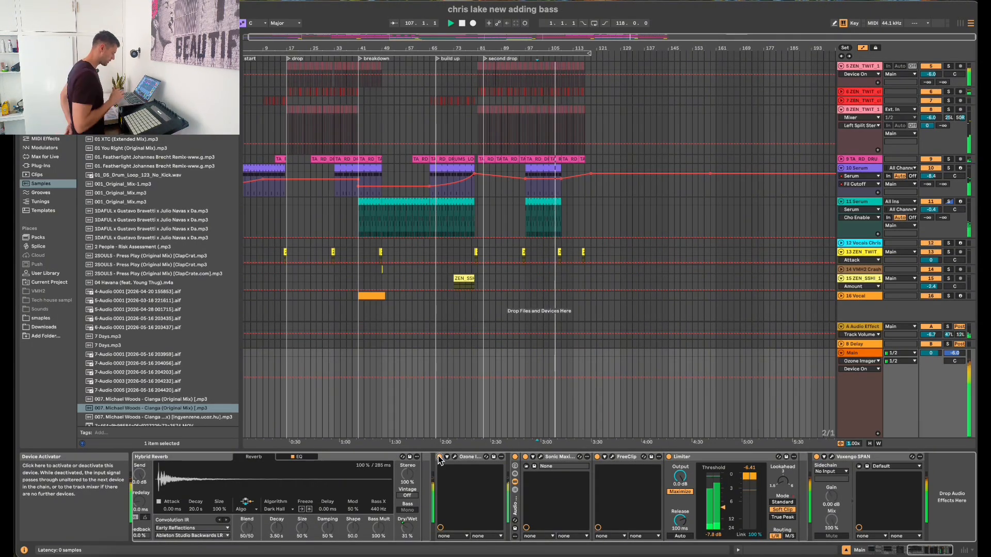
click(526, 457)
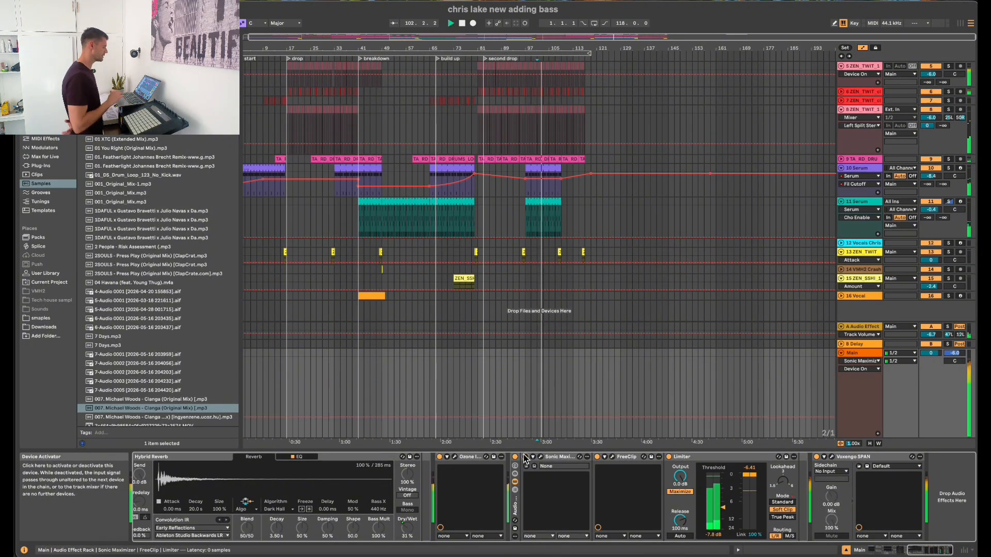
Step: Open the Sonic Maximizer to examine its Lo Contour and Process settings, and switch the device back on
click(540, 457)
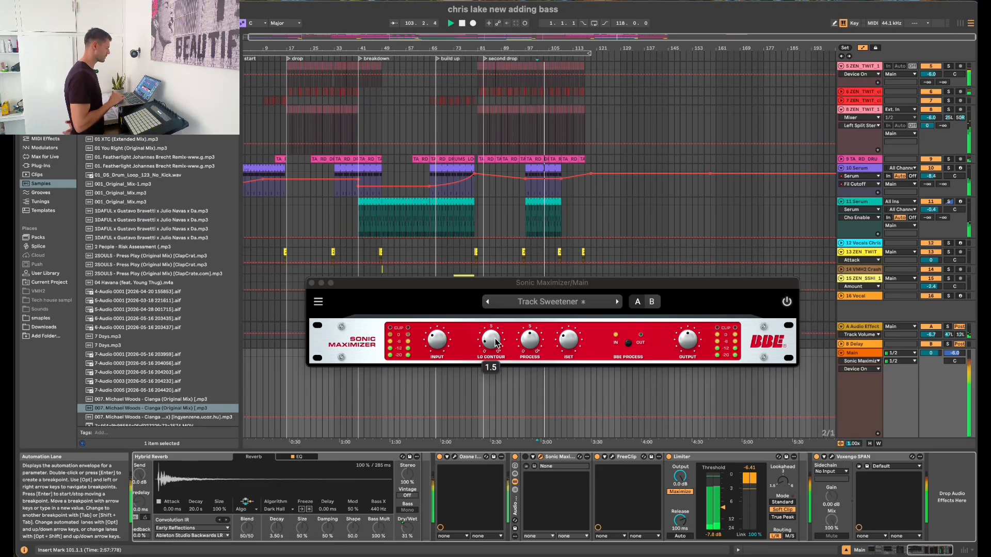
mouse_move(527, 339)
mouse_move(493, 342)
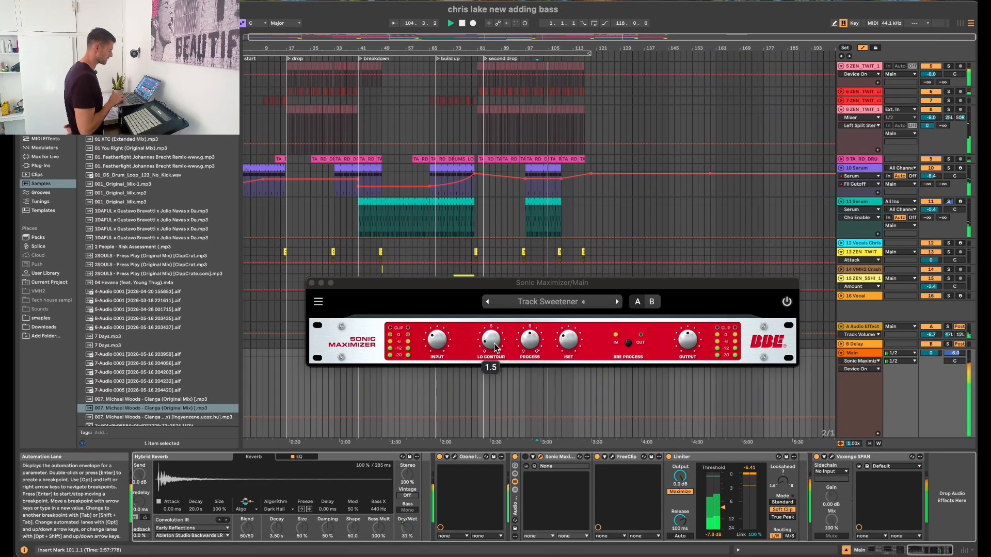
click(525, 458)
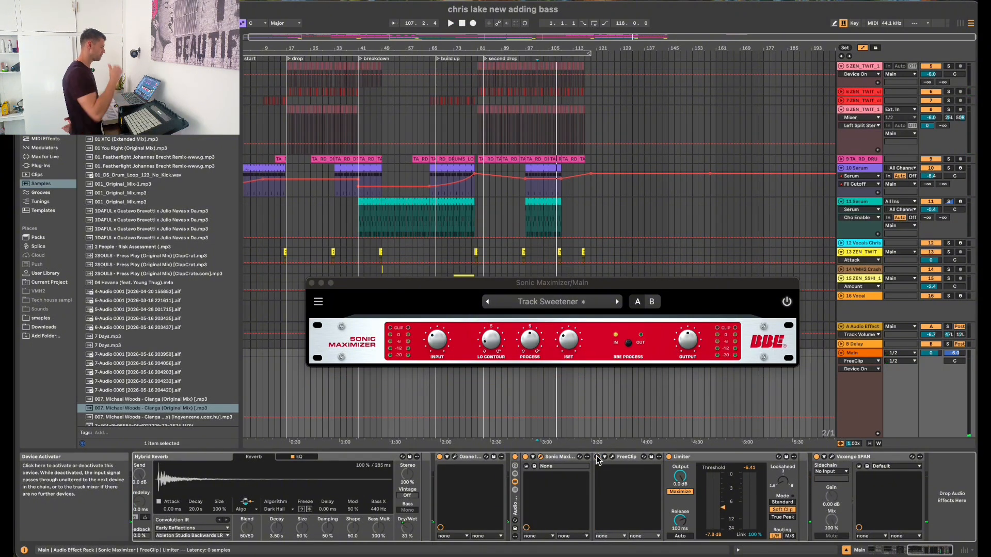
Step: Resume playback to hear FreeClip on the Main track, and close the Sonic Maximizer window
key(space)
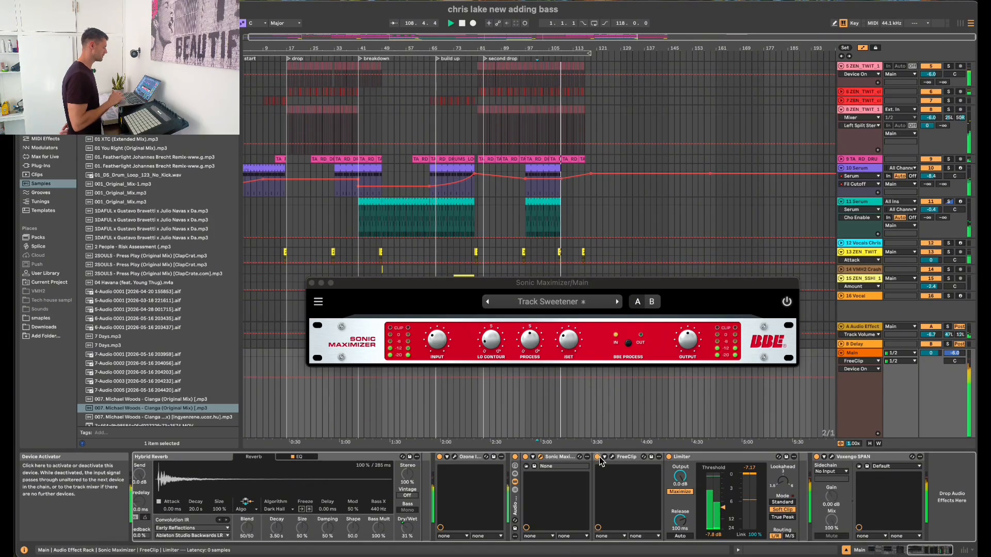
click(310, 283)
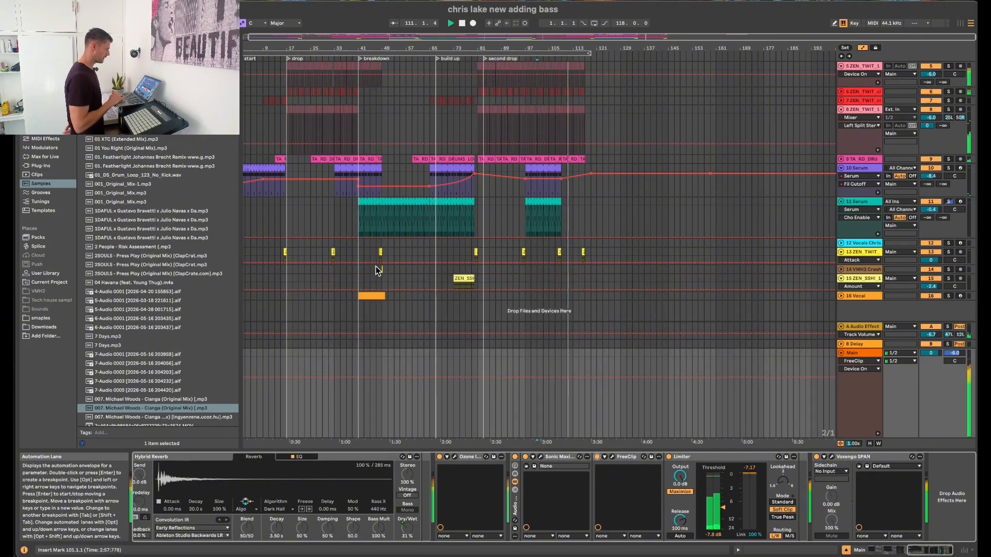
scroll(457, 258, up, 5)
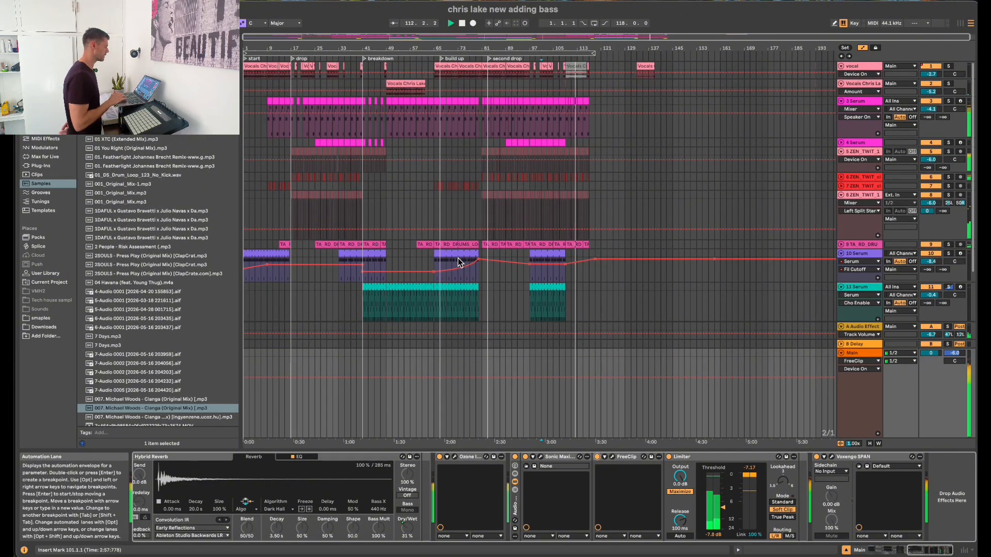